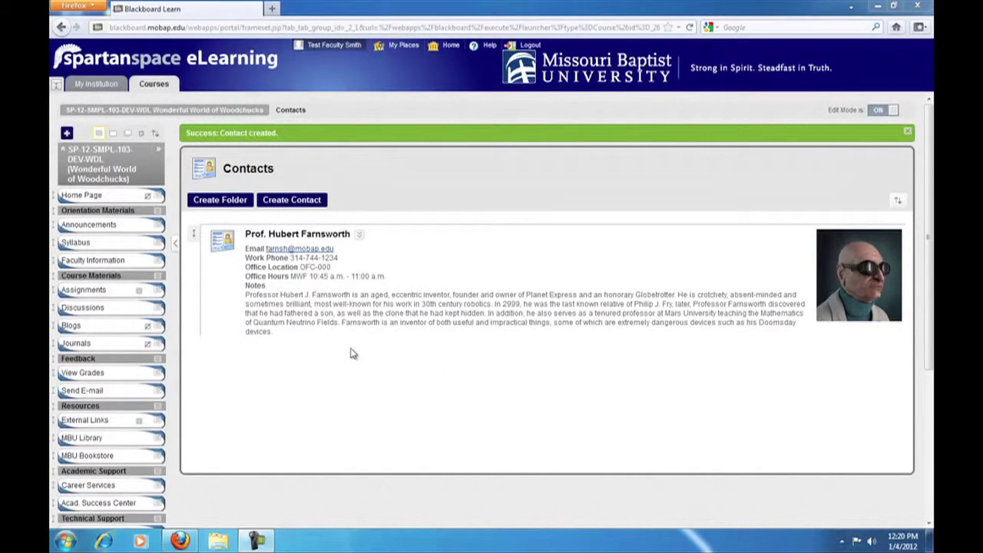
Open the course's Assignments area from the left course menu
left_click(93, 292)
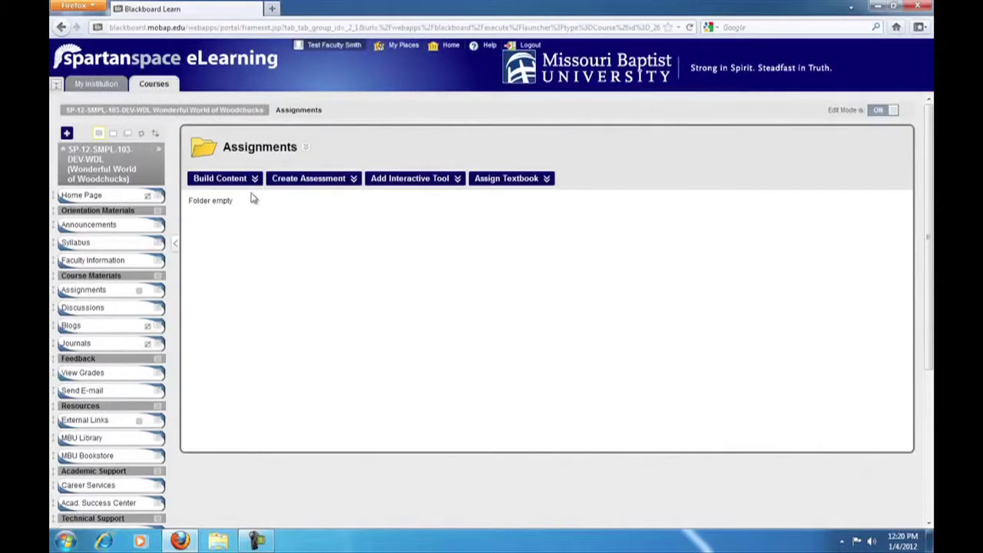
Start a new content folder named 'Week 1 - 1/9/2012 to 1/15/2012'
left_click(210, 129)
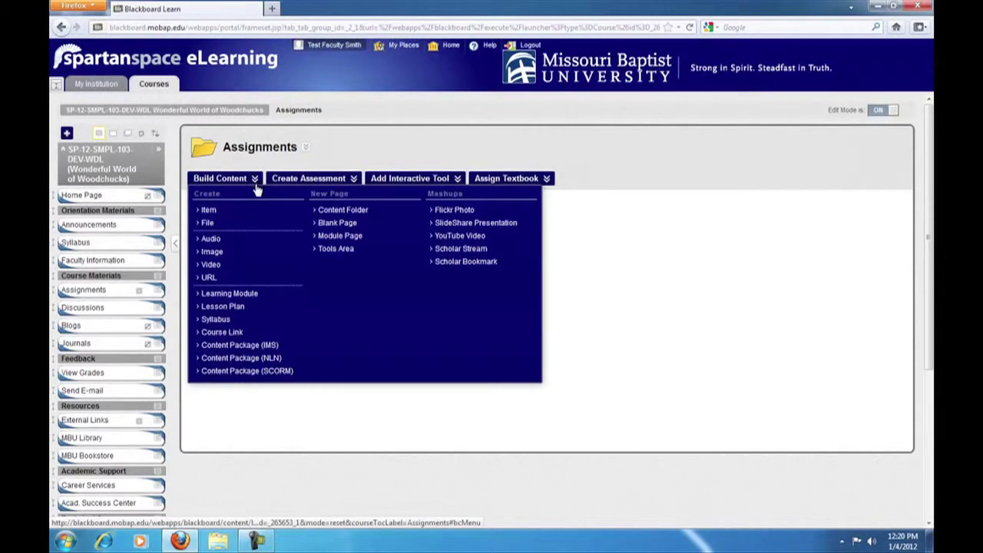
left_click(338, 218)
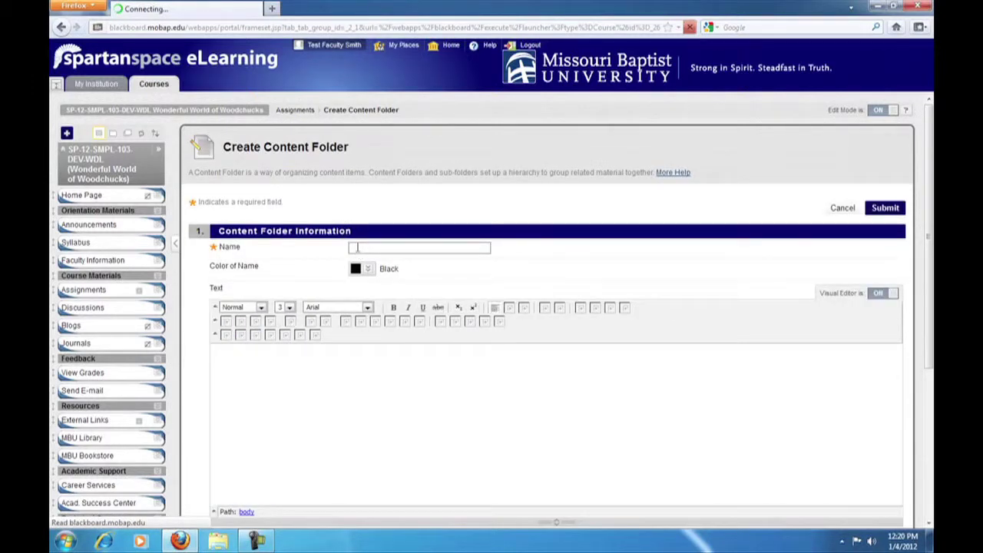
left_click(355, 248)
type("Week")
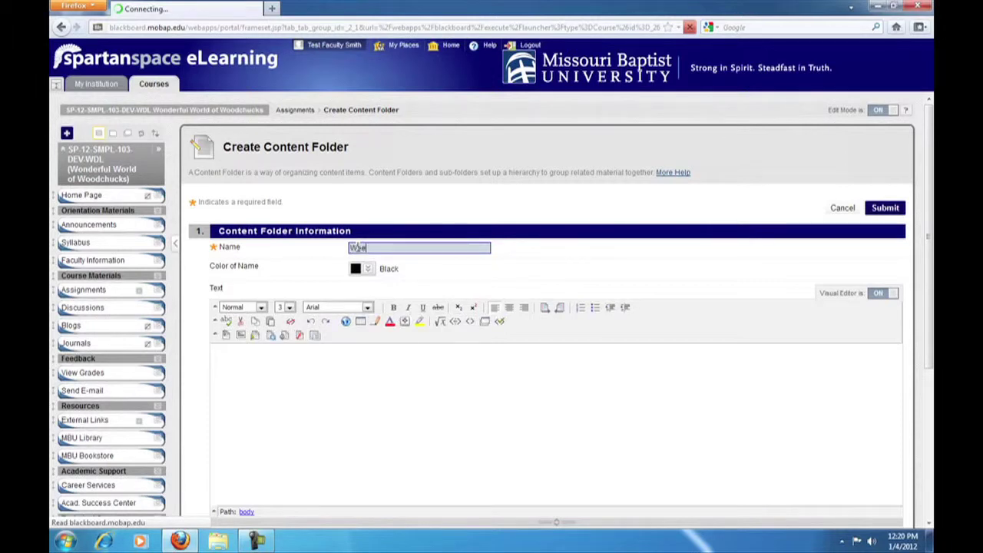
type(" 1")
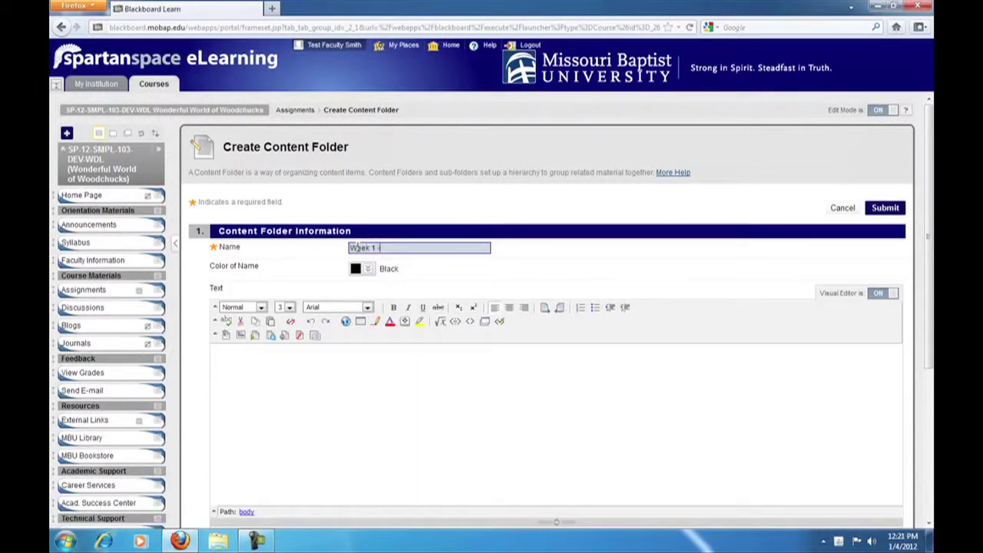
type(" - 1/9/2012 to 1/")
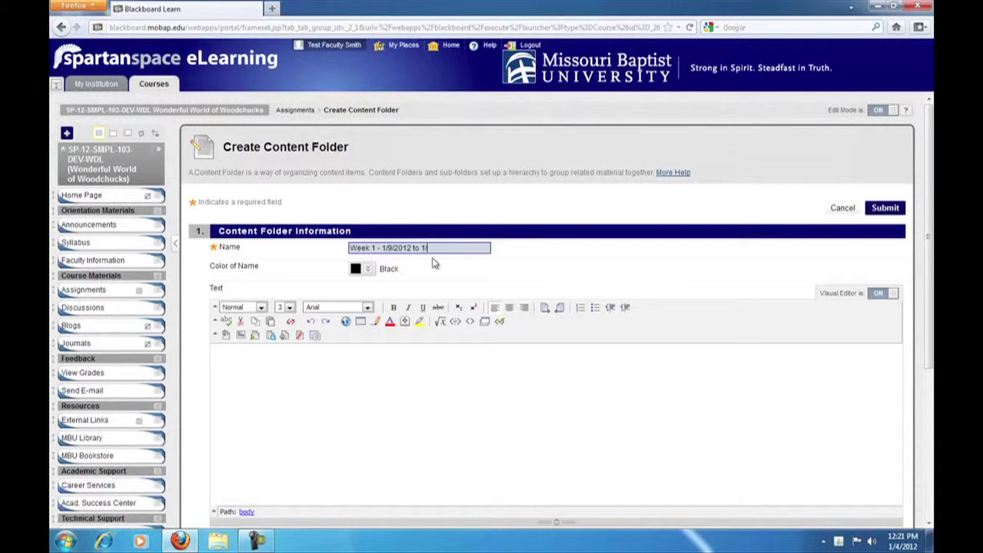
type("15/2012")
left_click(388, 376)
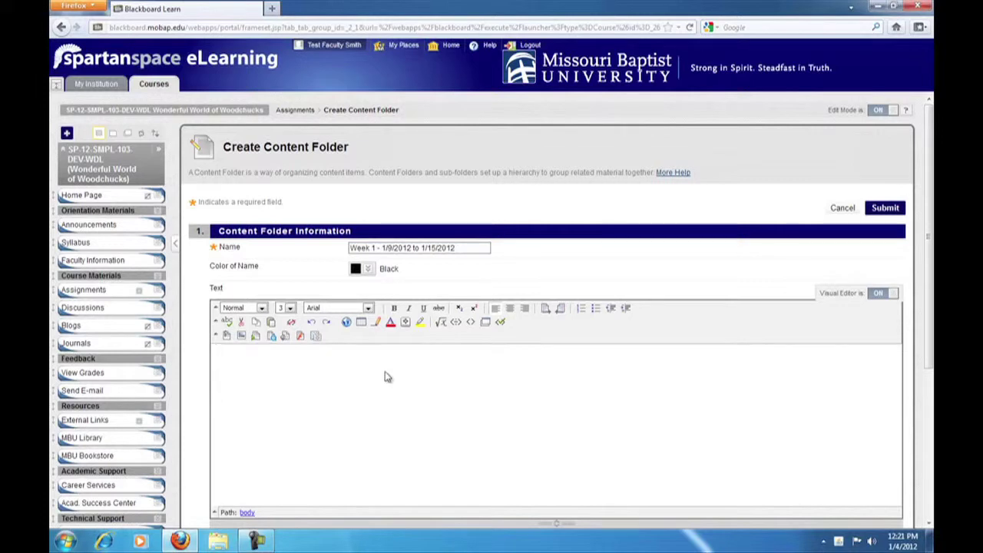
Type the intro sentence 'This week, we begin our material...' and a 'Week 1 Assignments' heading
type("This week")
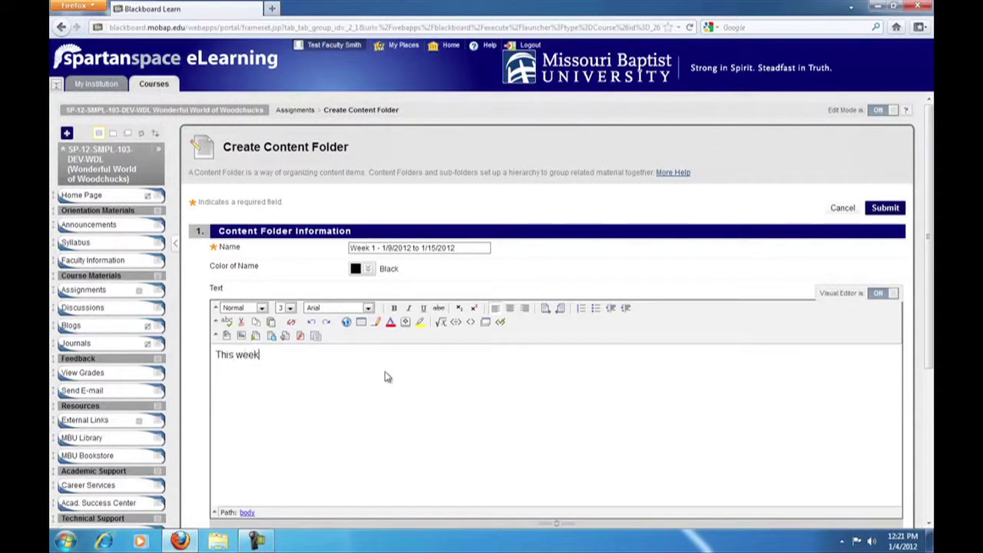
type(", we begin our material")
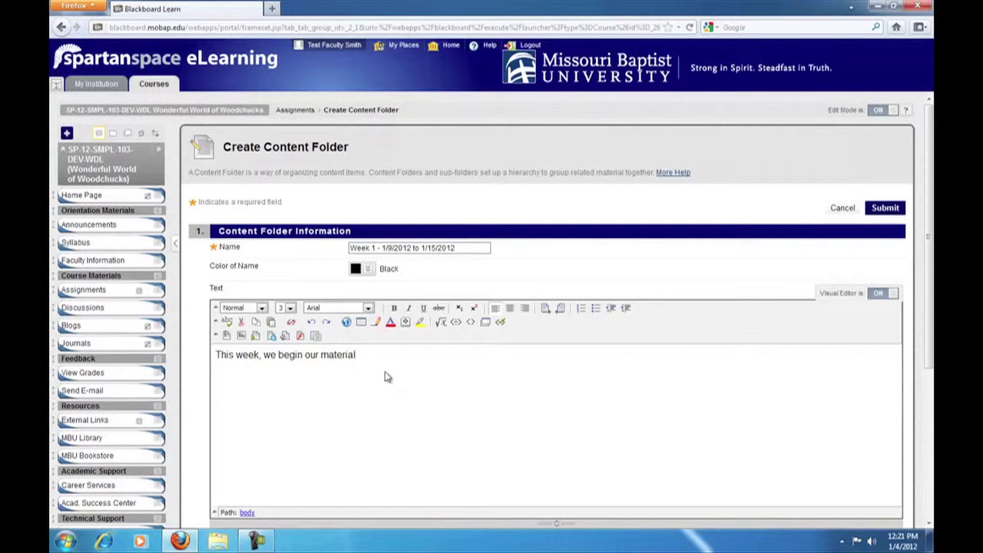
type(", we're delving into the")
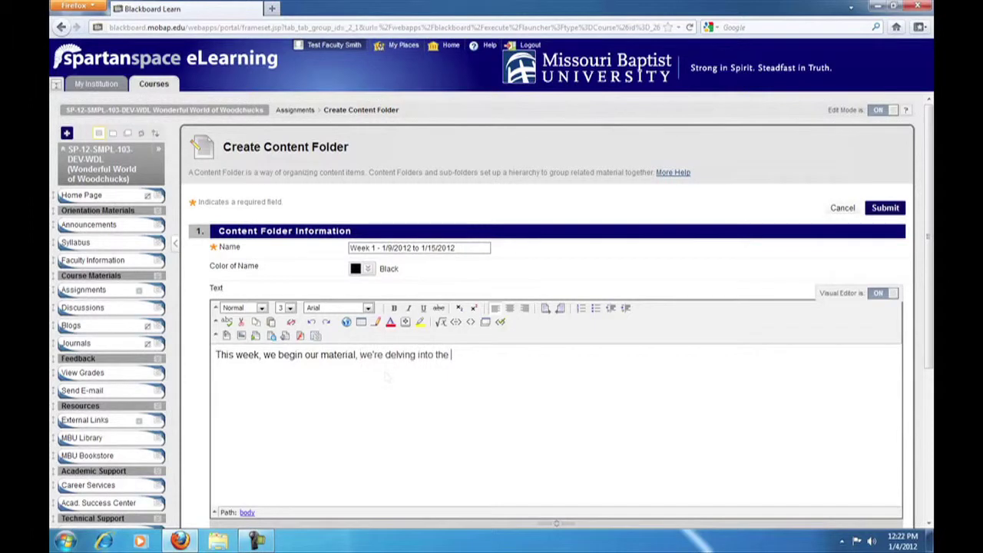
type("fascinating, and yes")
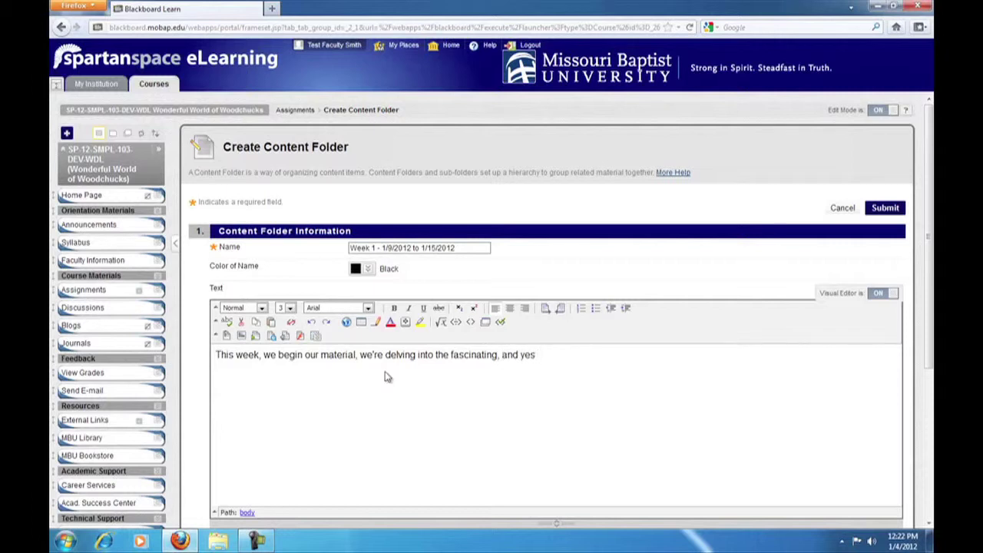
type(" wonderf")
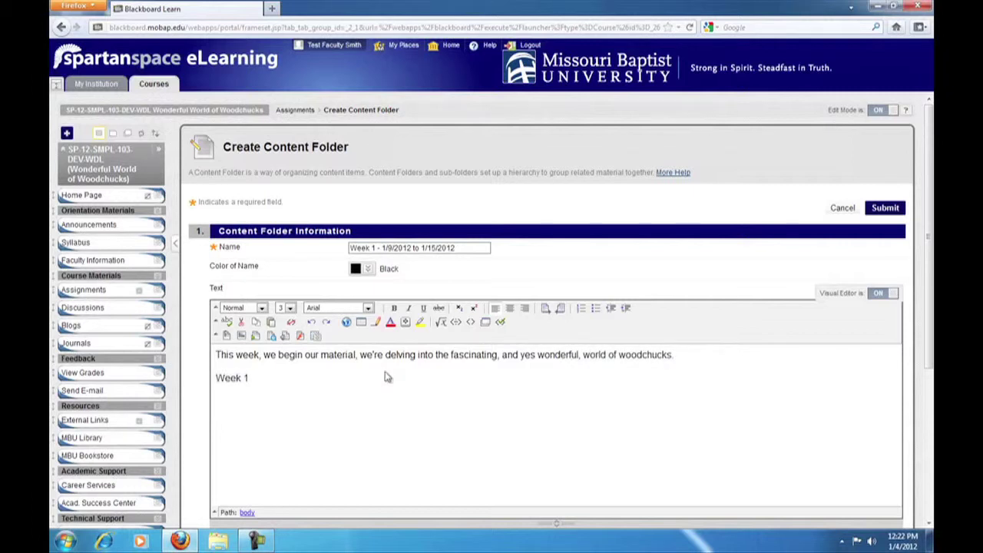
type("Assignments")
key("Return")
Add three bulleted tasks: read Chapter 1, do Assignment 1, and introduce yourself to the class
left_click(595, 308)
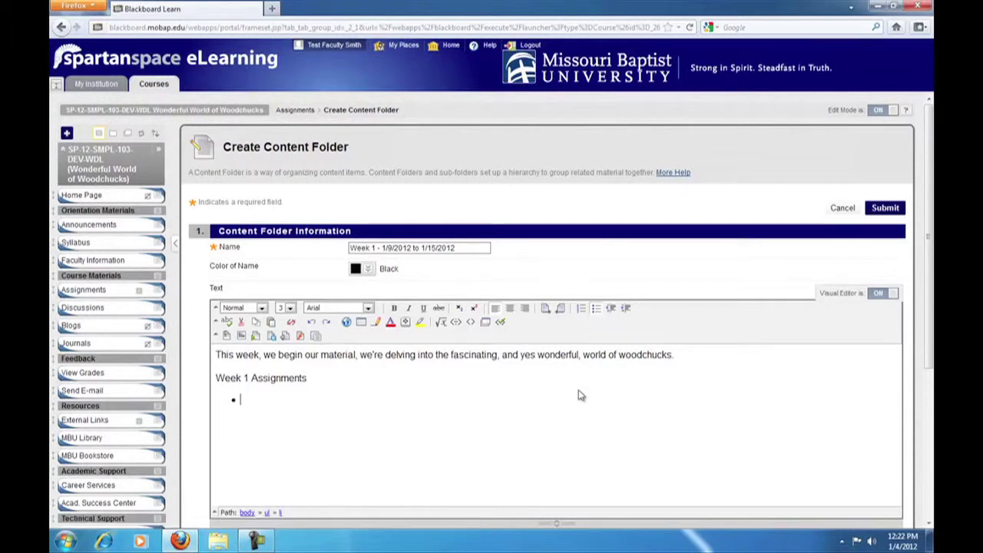
type("Read Chapter 1 of your Textbook")
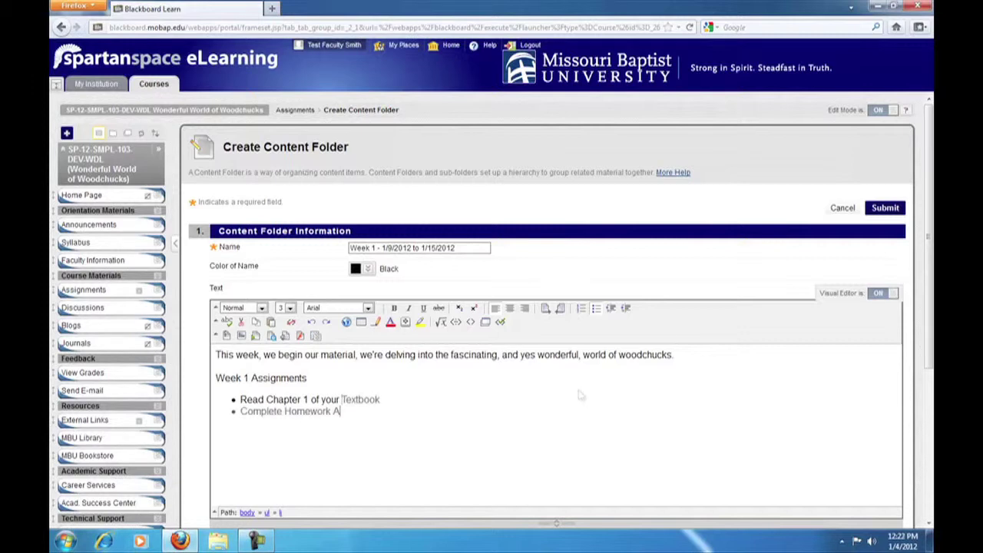
type("ssignment 1. ")
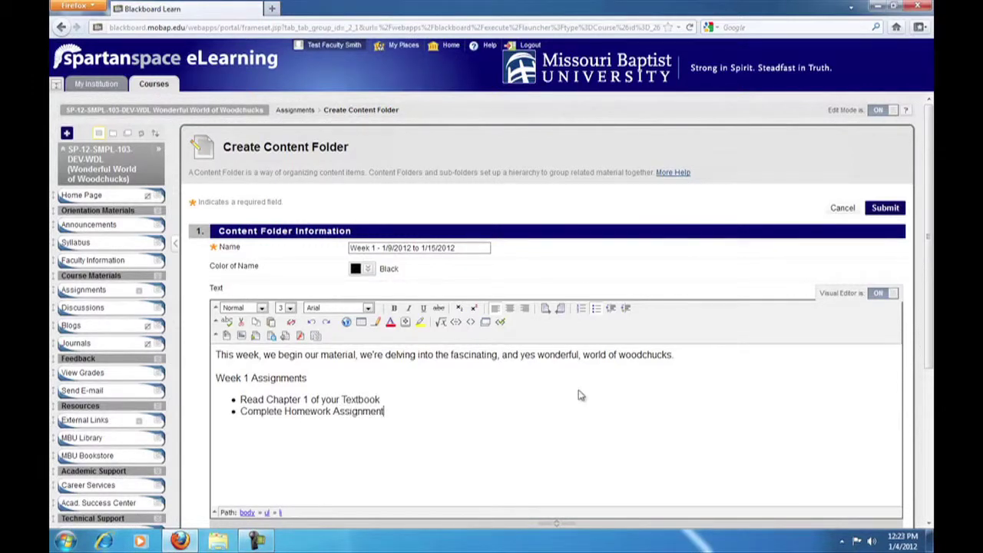
type("located in th")
type("is folder")
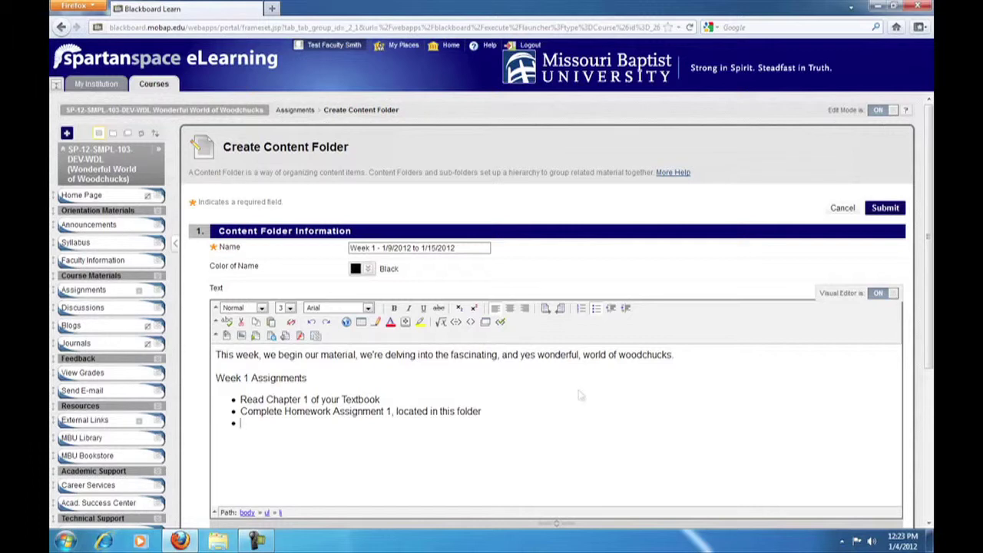
type("Introduce")
type(" yourself to the class")
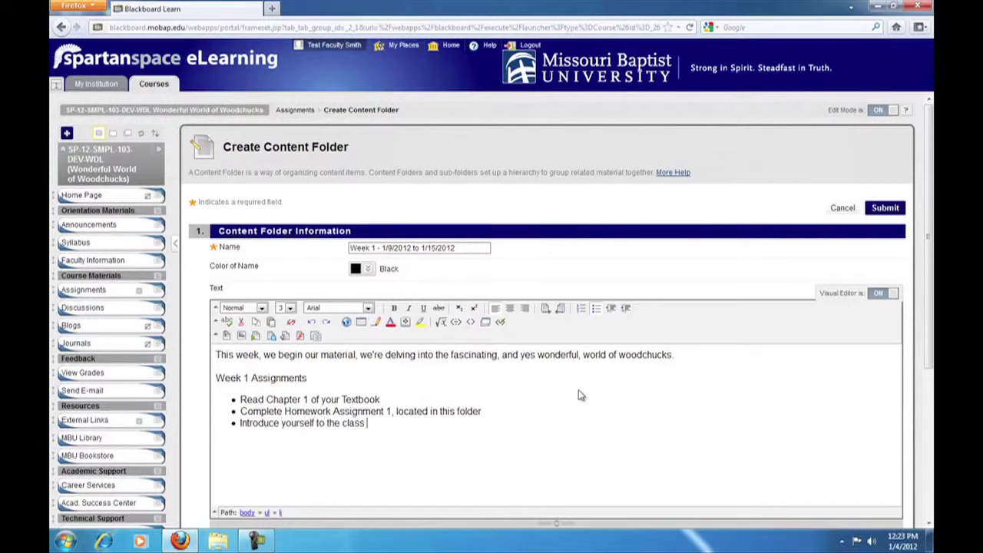
type(" on the Discussion Board")
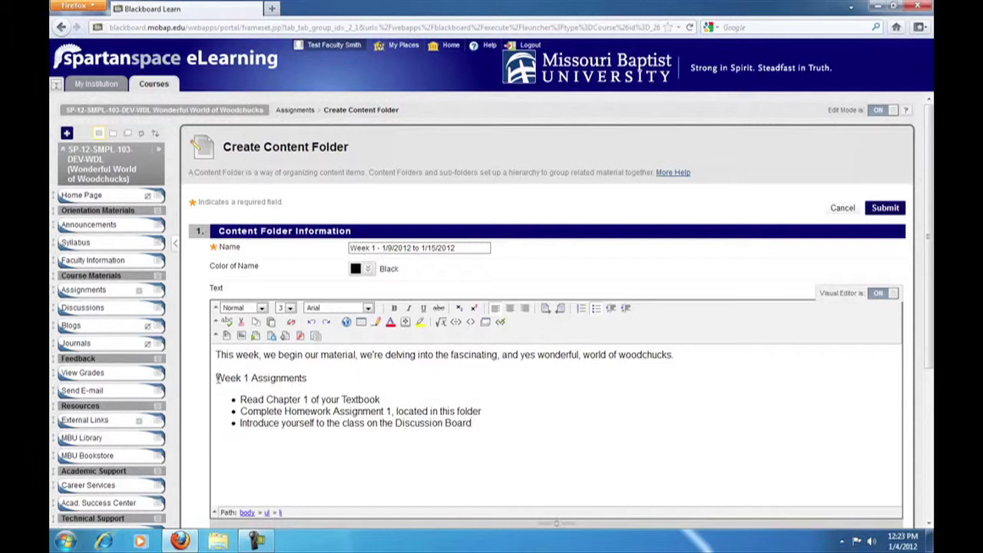
left_click_drag(216, 378, 307, 377)
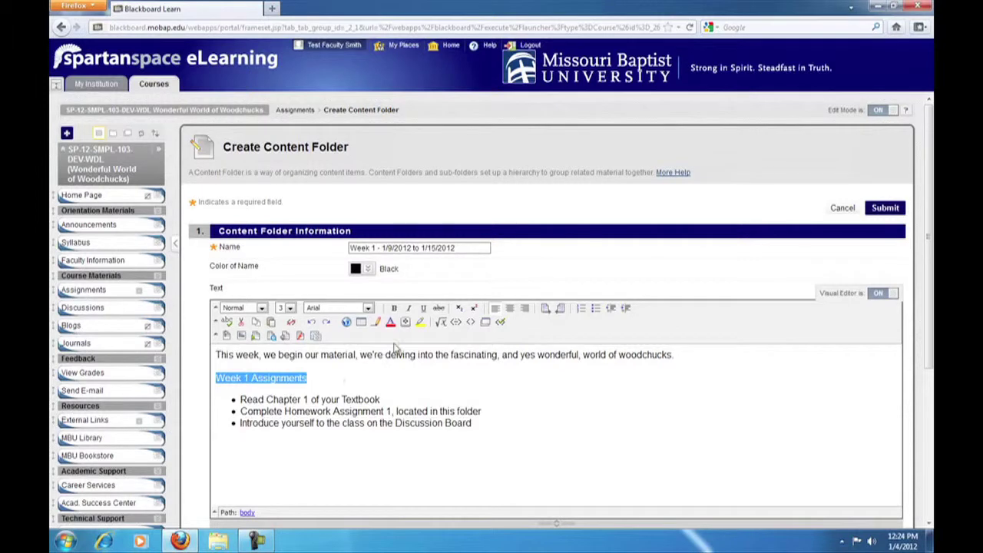
Format the 'Week 1 Assignments' heading as bold with font colour #CC0000
left_click(396, 308)
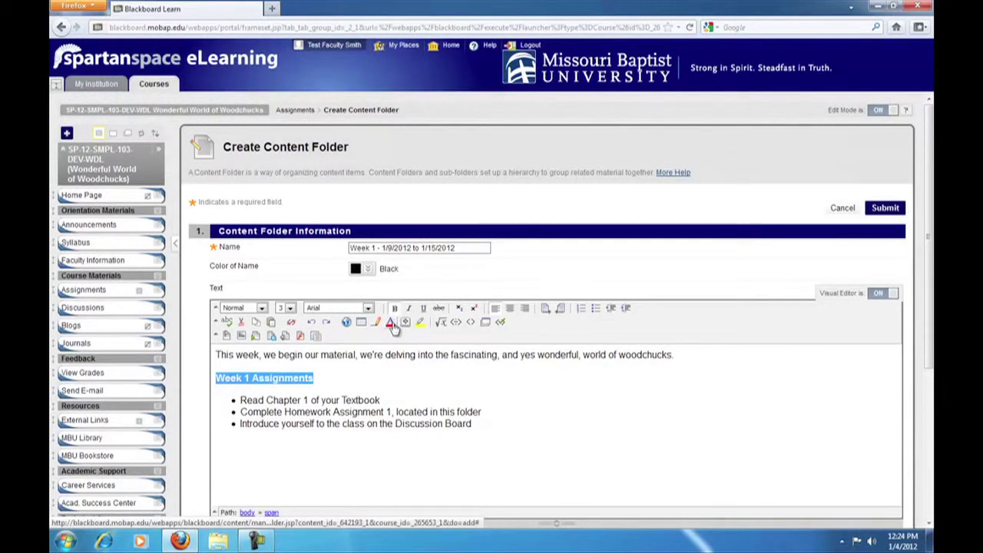
left_click(391, 324)
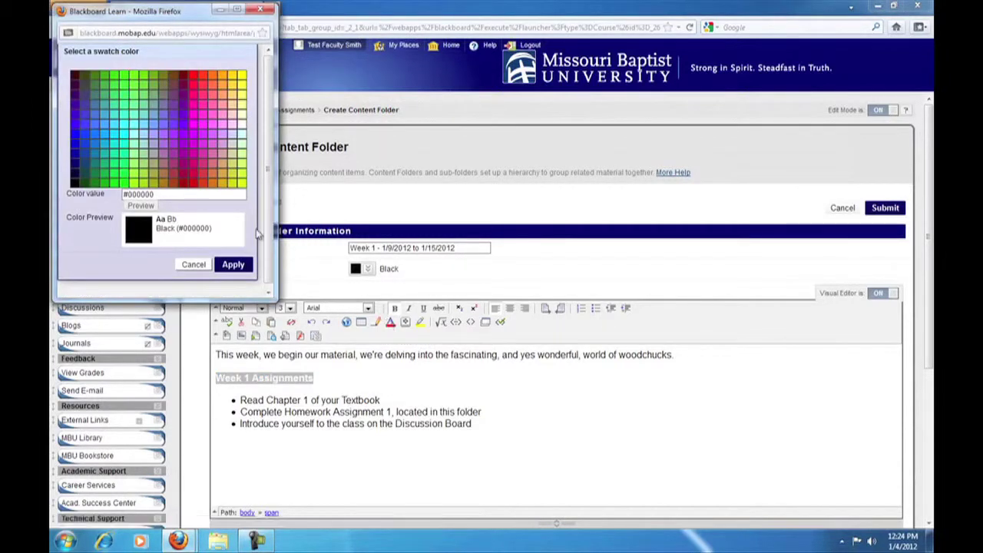
left_click(191, 186)
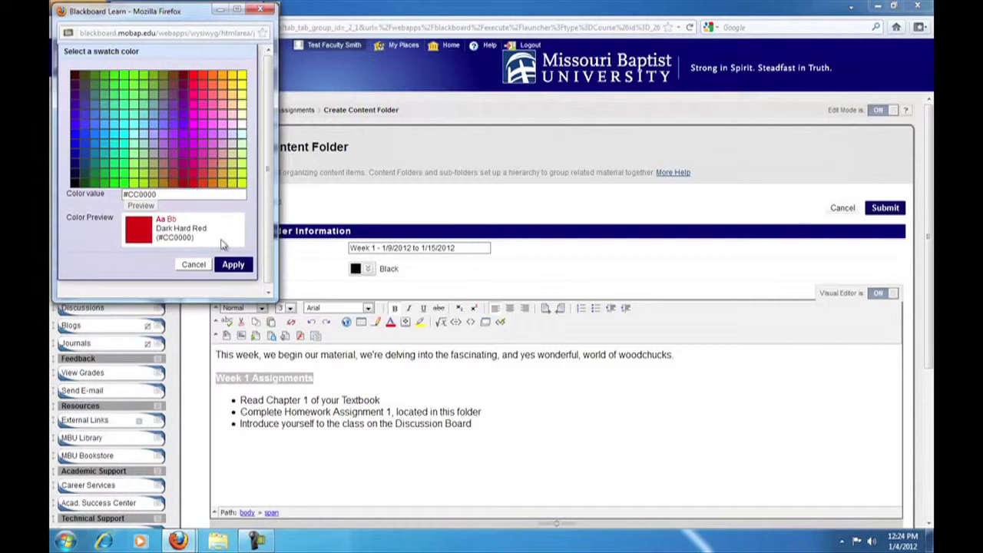
left_click(232, 264)
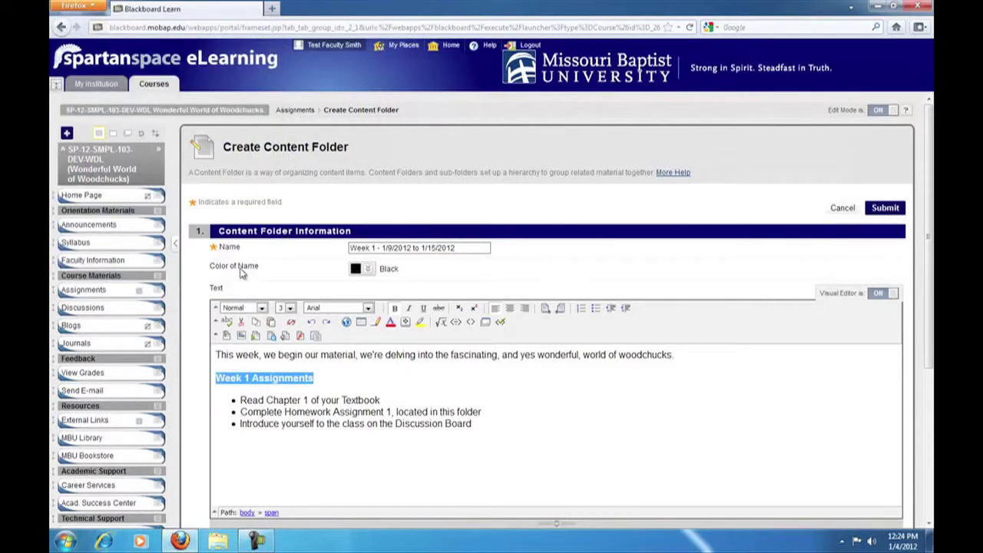
left_click(397, 392)
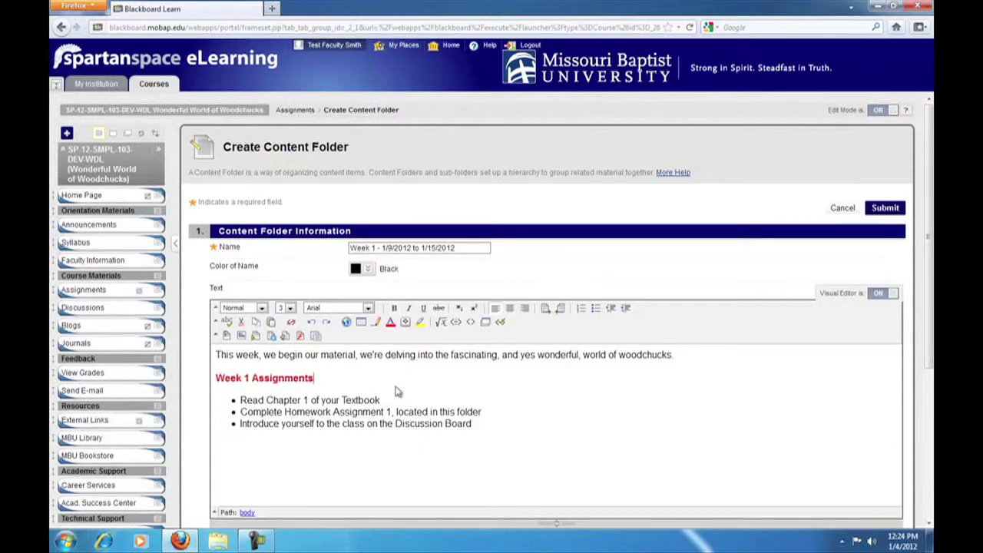
left_click_drag(929, 322, 932, 468)
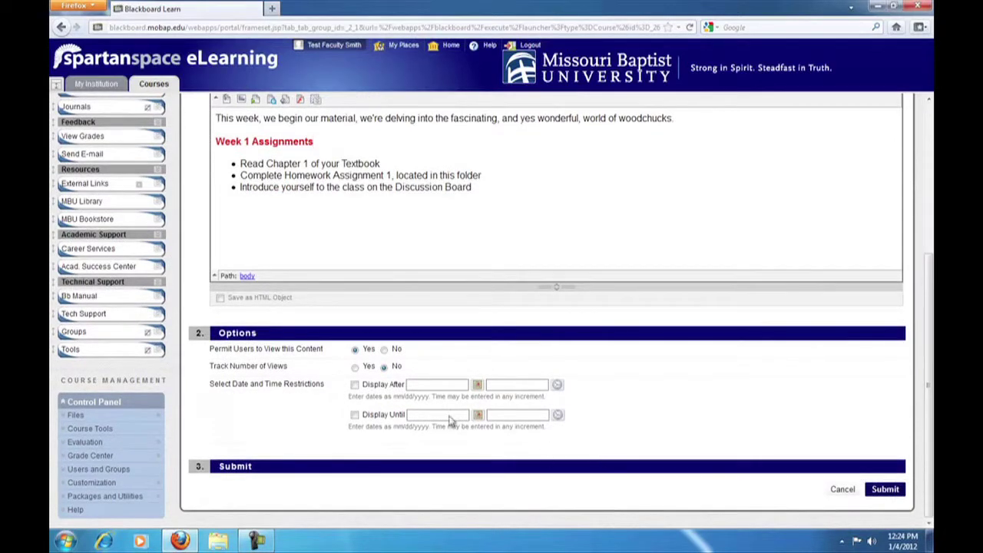
Set the folder to display after 01/09/2012 at midnight and submit it
left_click(355, 384)
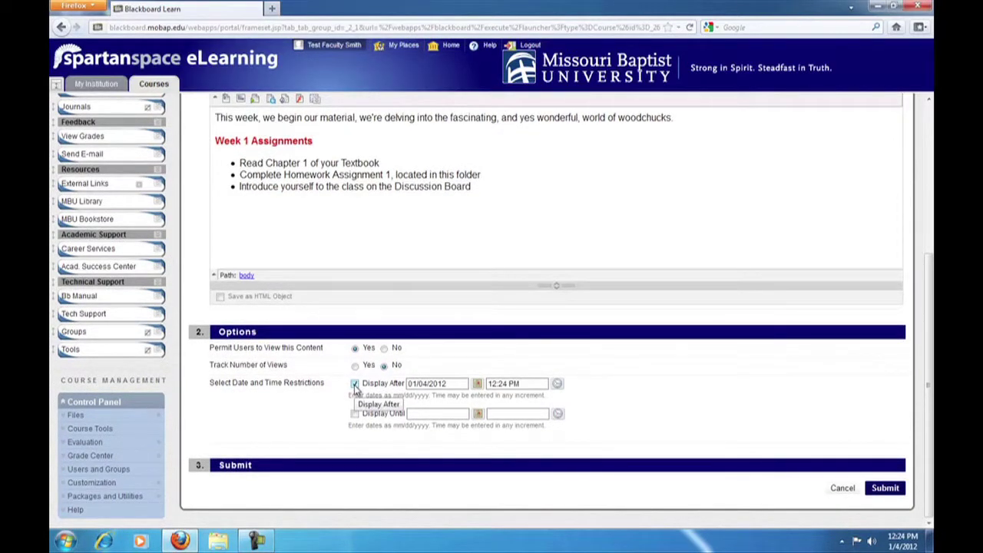
left_click(477, 385)
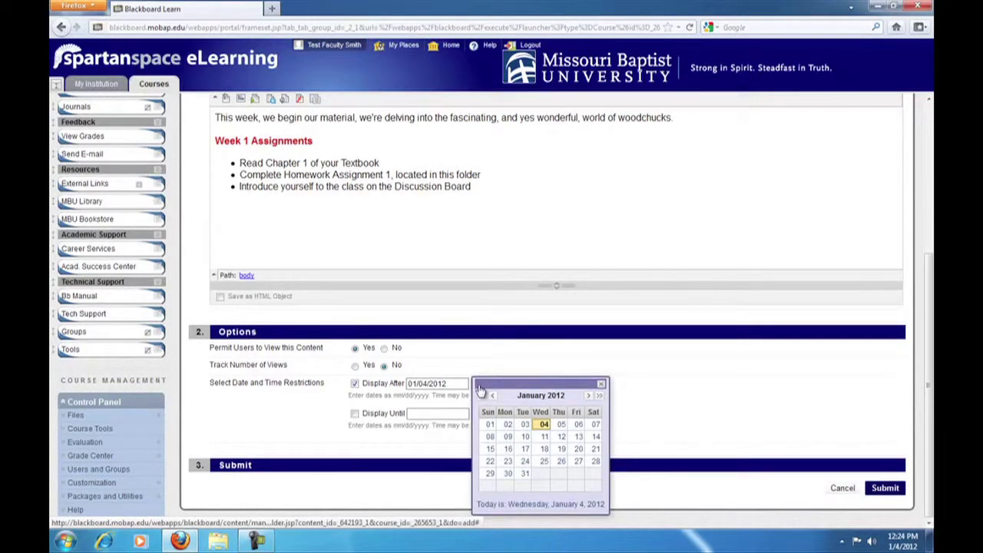
left_click(507, 437)
left_click(556, 384)
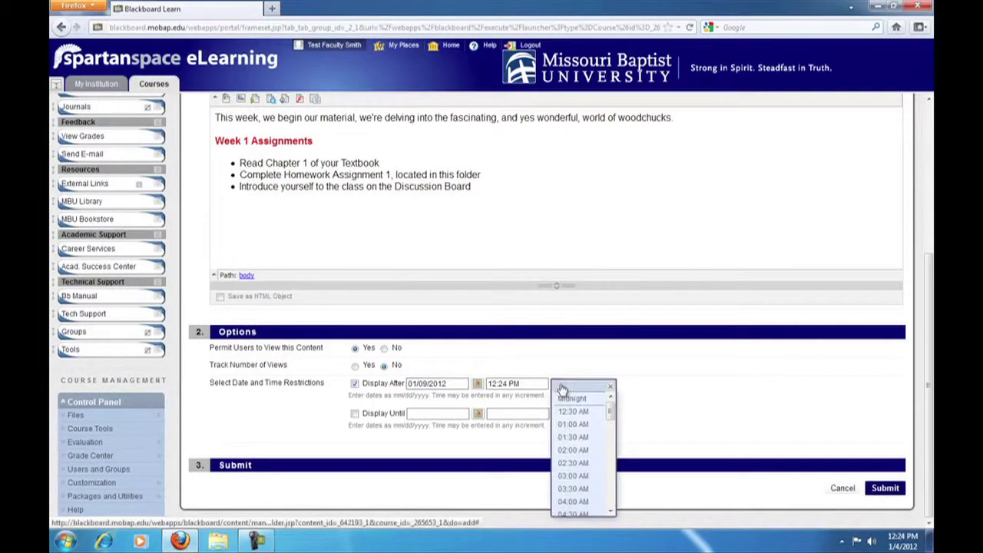
left_click(568, 399)
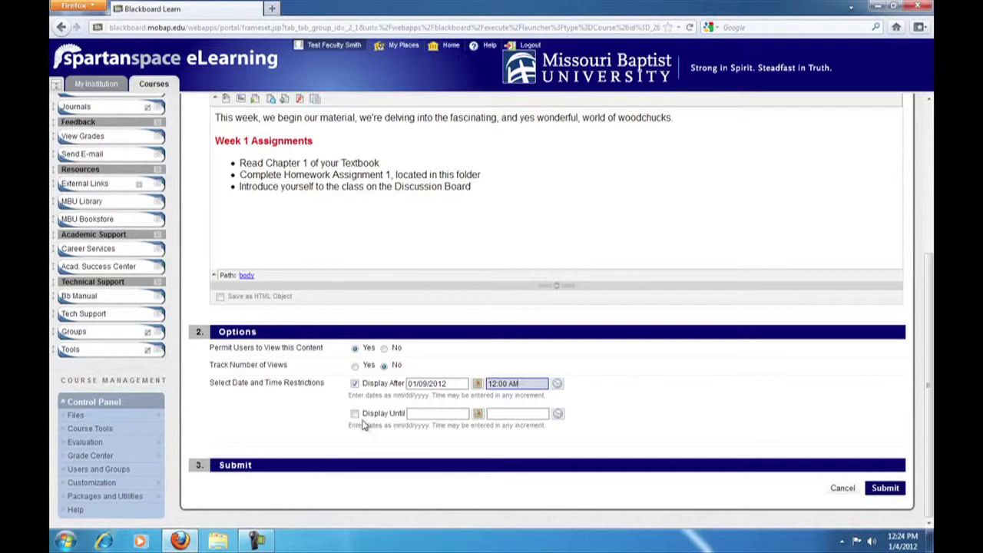
left_click(885, 489)
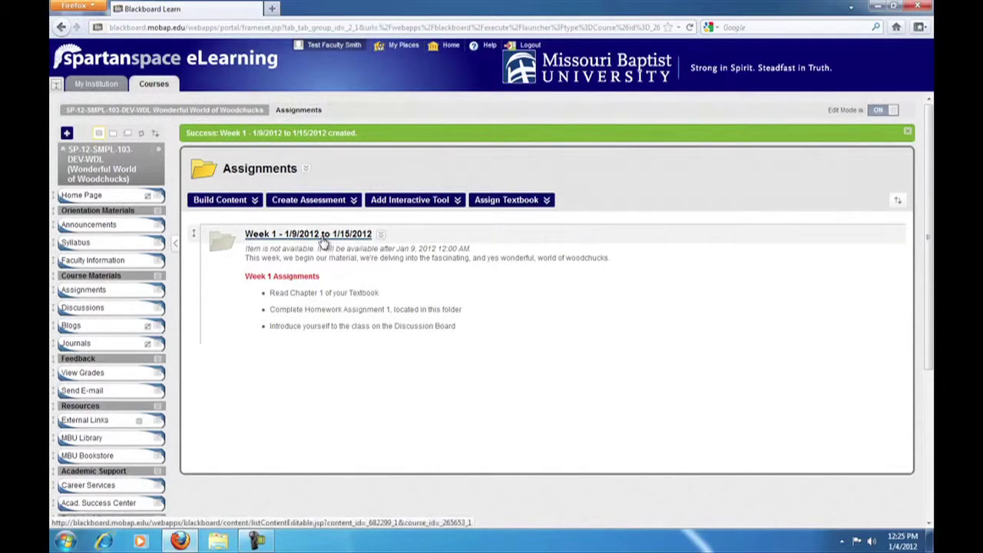
Open the Week 1 - 1/9/2012 to 1/15/2012 folder and show the Create Assessment options
left_click(323, 235)
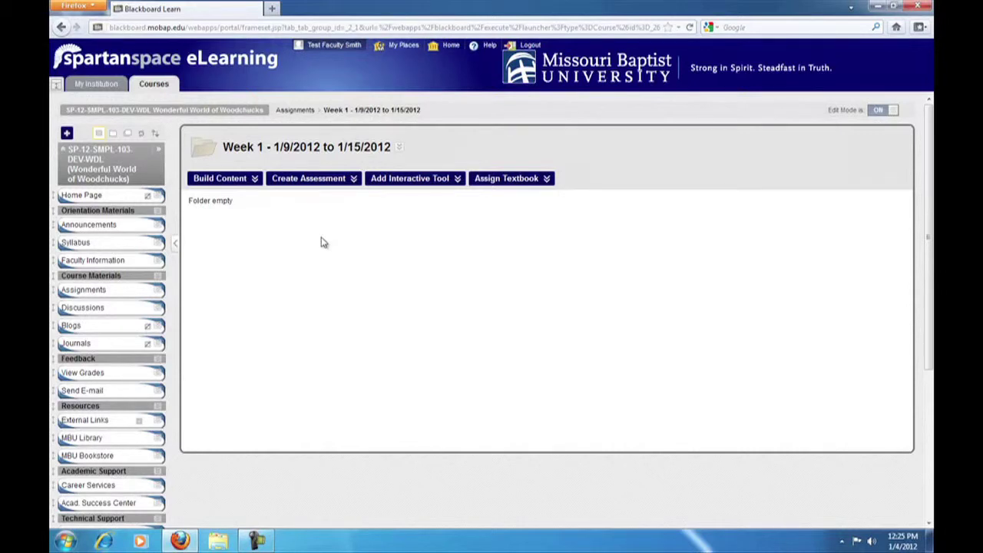
left_click(257, 540)
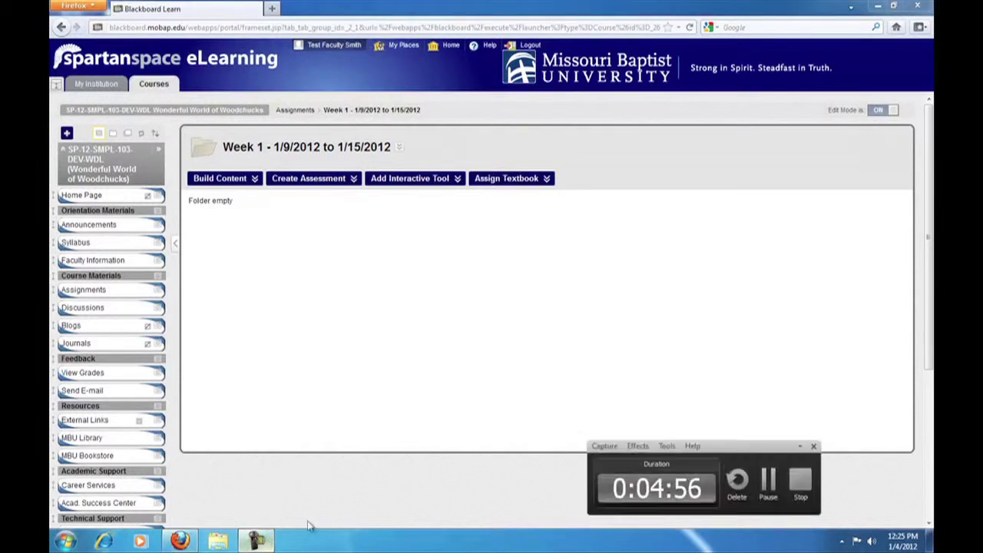
left_click(800, 482)
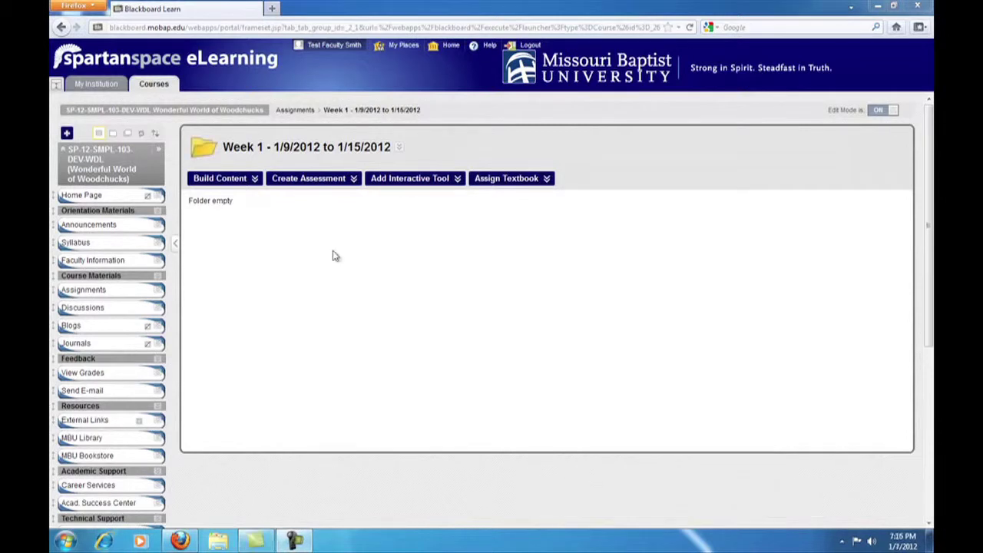
left_click(327, 182)
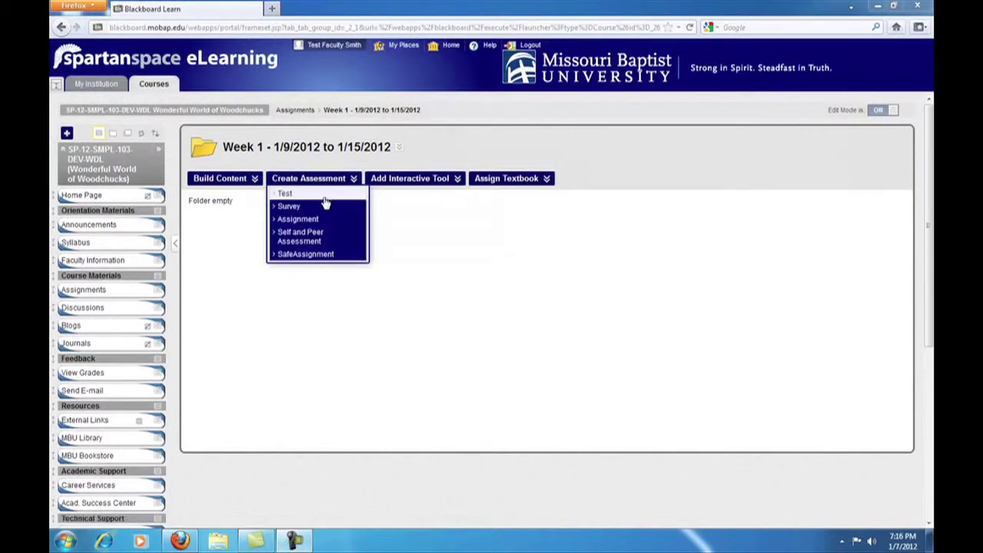
Create an assignment named 'Chapter 1 Summary' coloured Dark Magenta-Violet (#9900CC)
left_click(325, 219)
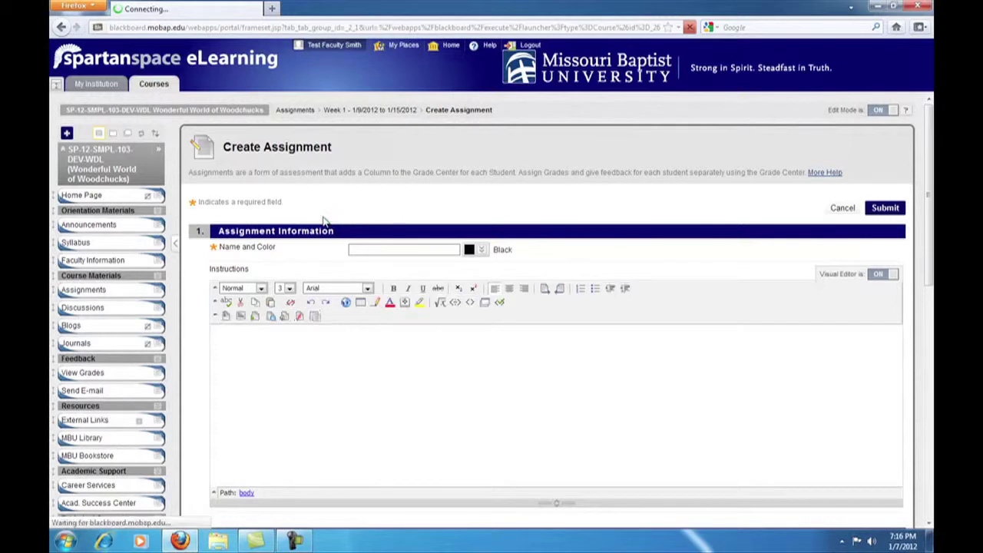
left_click(359, 251)
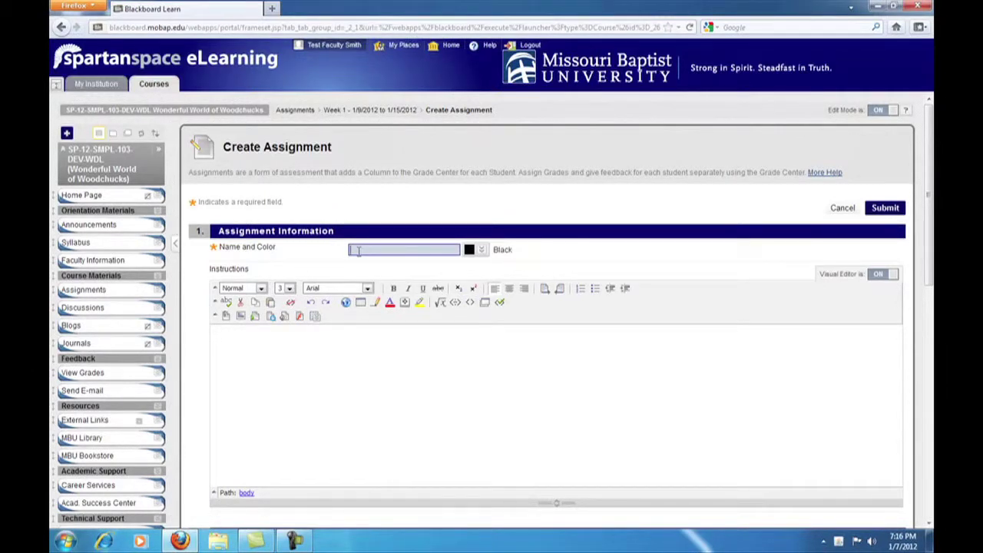
type("Chapter 1 Summary")
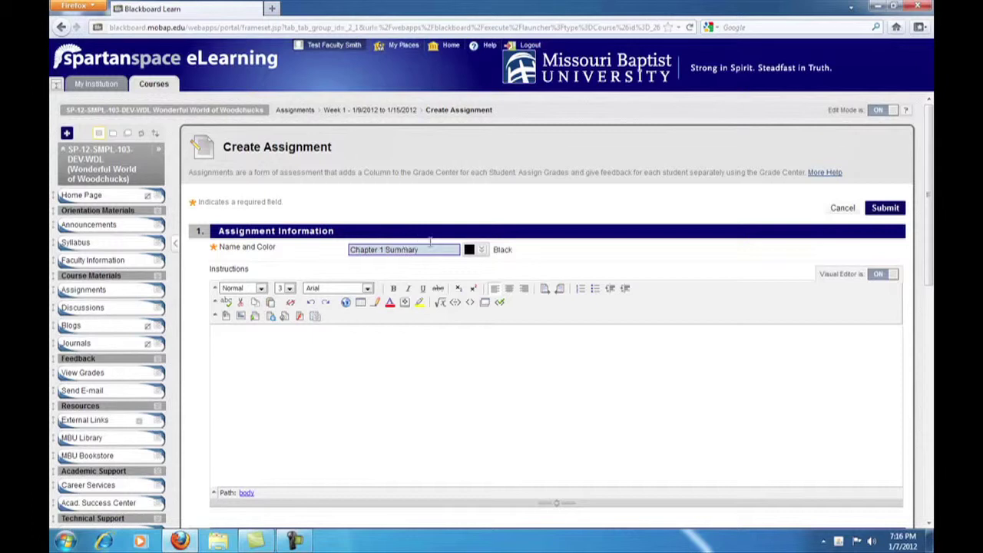
left_click(483, 255)
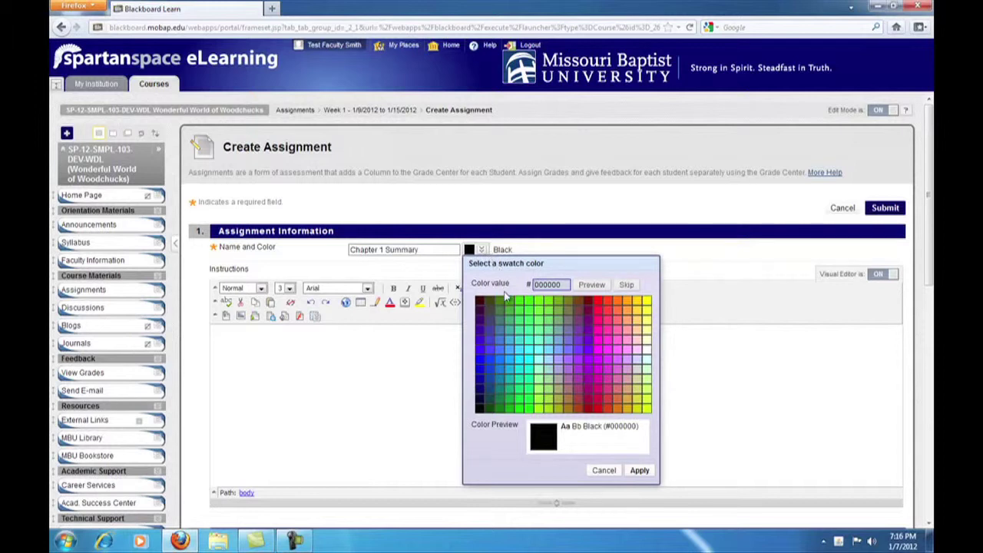
left_click(588, 372)
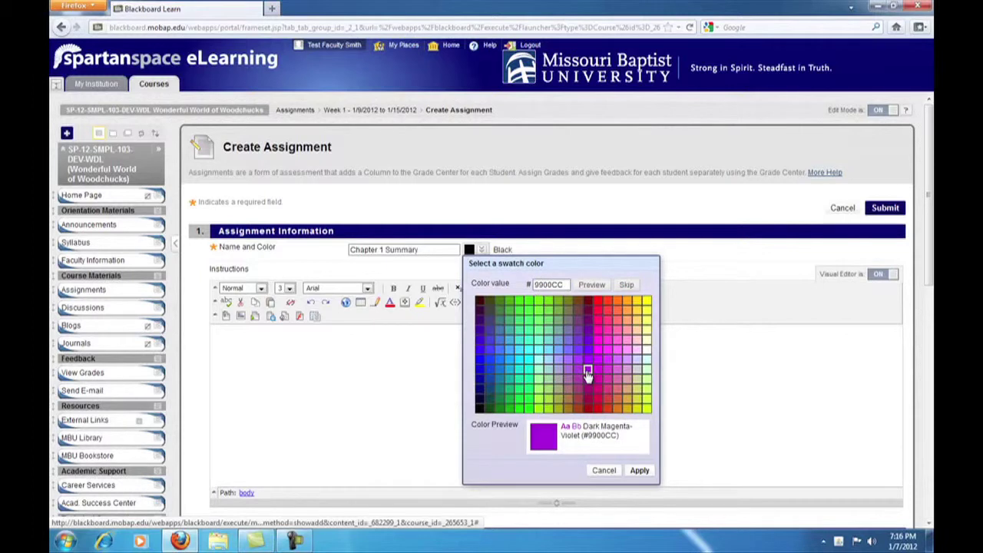
left_click(638, 470)
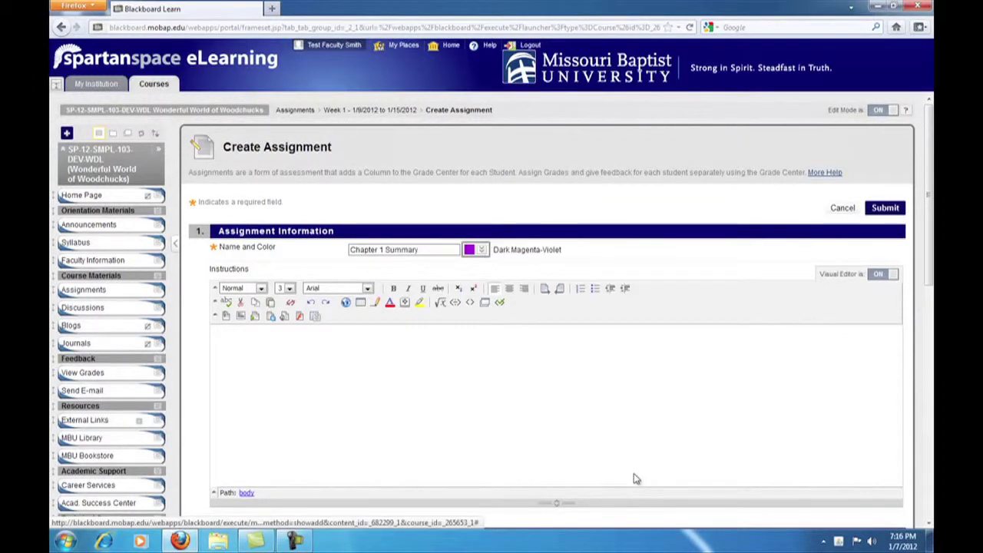
left_click(352, 349)
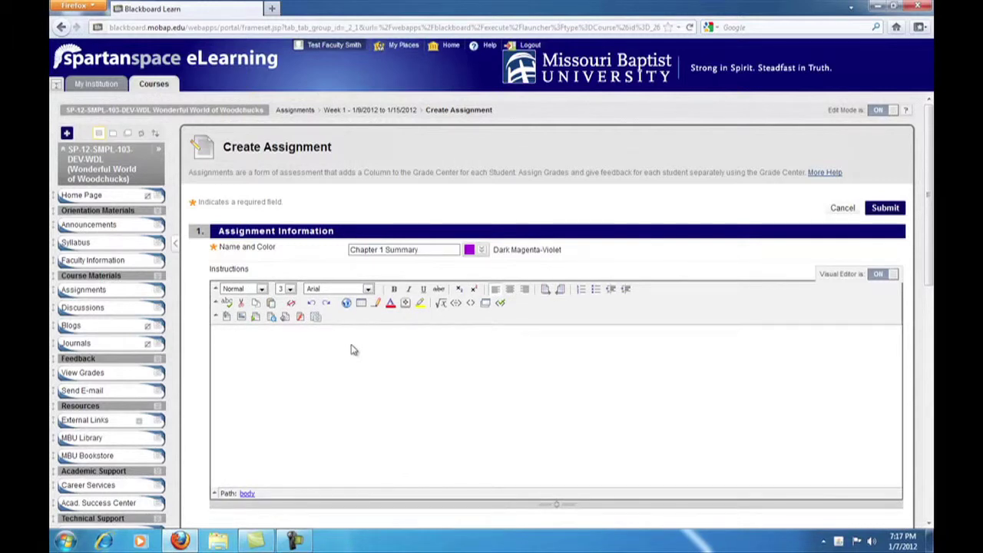
Enter instructions for a 1-2 page double-spaced Chapter 1 summary attachment due 11:59 p.m. Jan. 15, 2012
type("Write a 1-2 page")
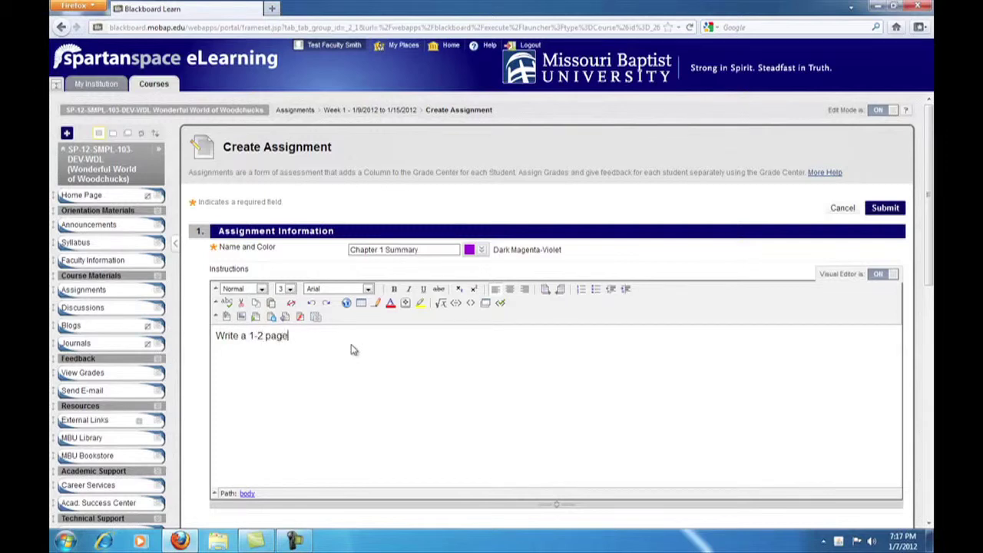
type(" (double-spaced) summary o")
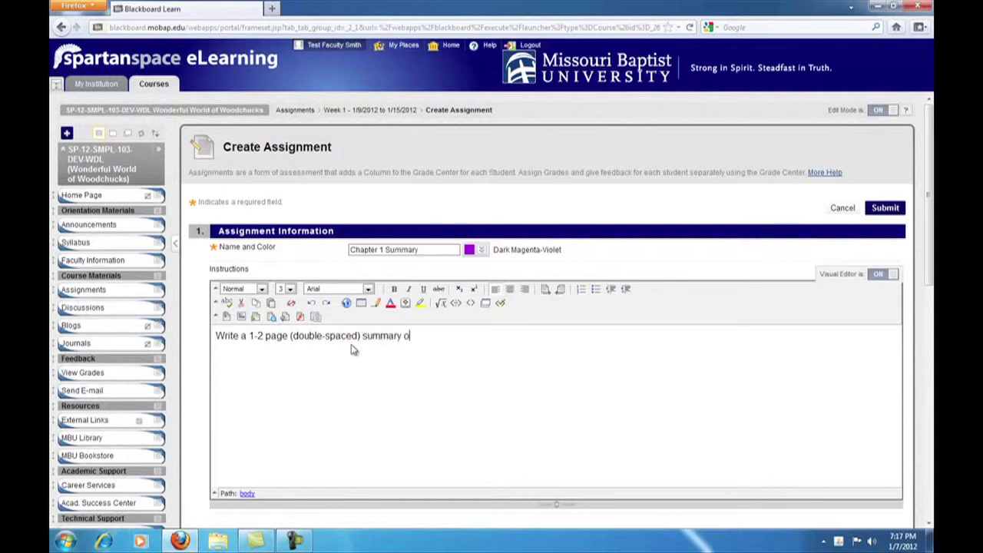
type("f Chapter 1 of your ")
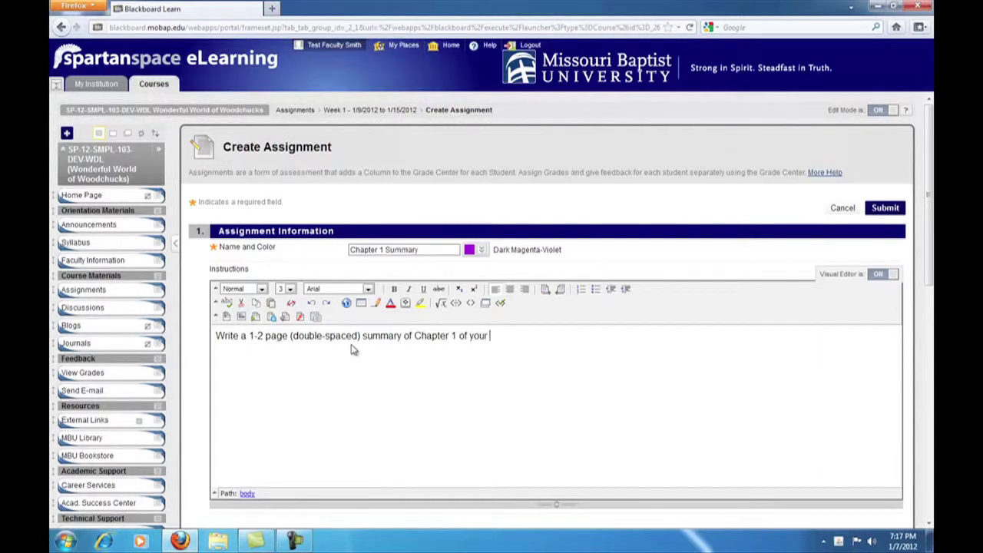
type("textbook ")
type("Sub")
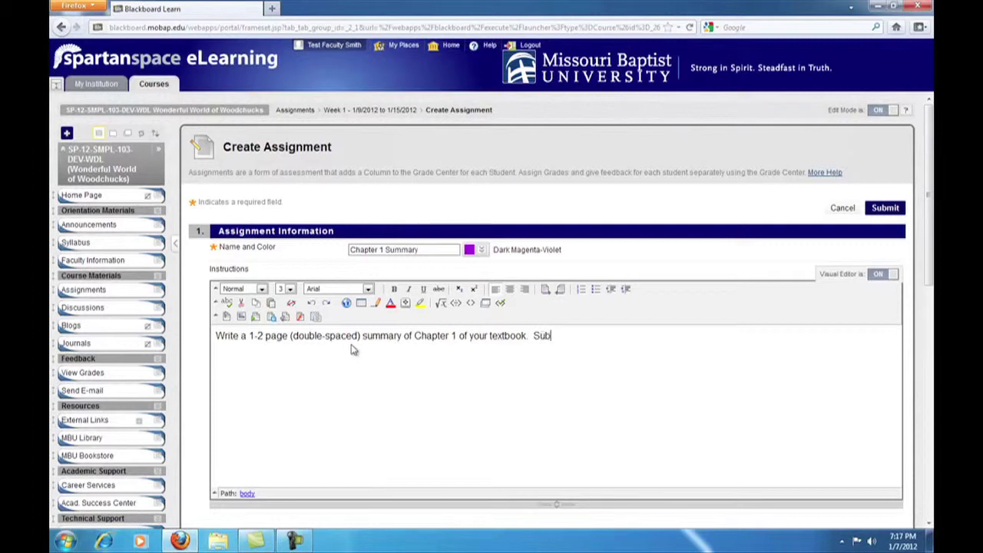
type("mit your finished ")
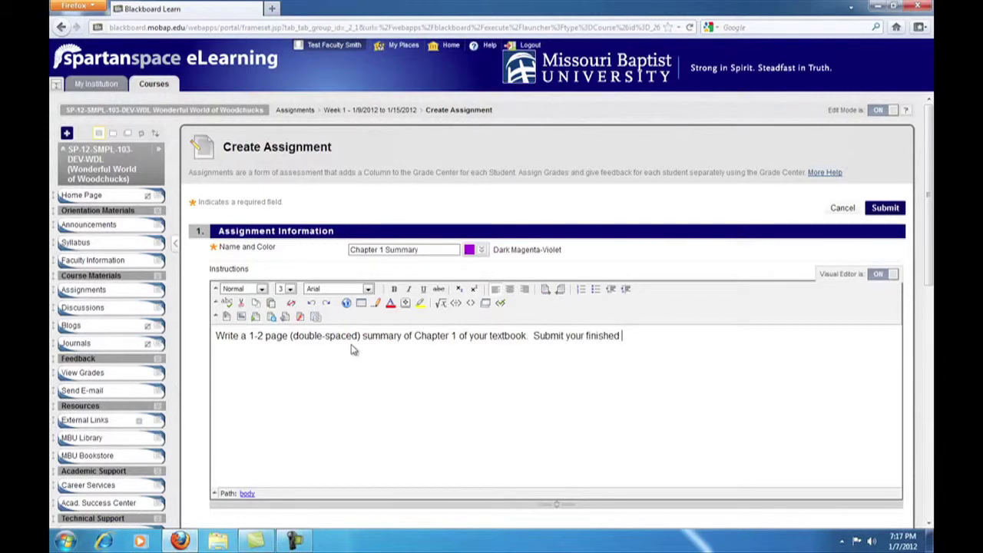
type("summary in Rich Tex")
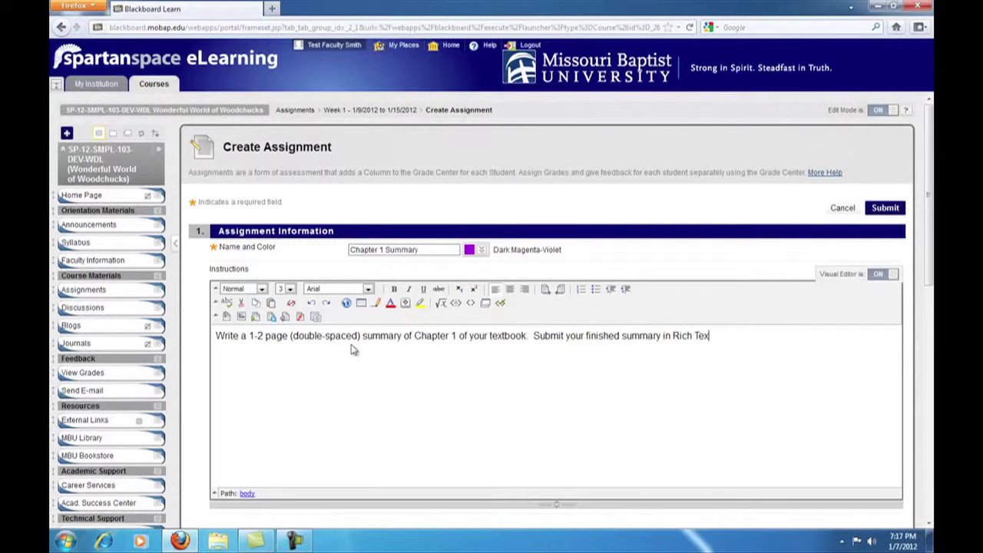
type("t Format, Word For")
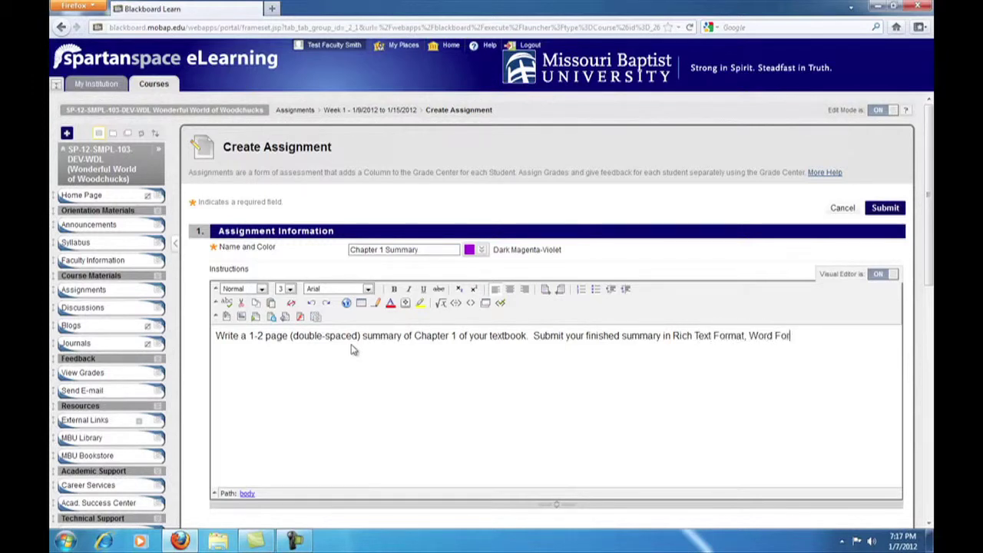
type("mat, or Open Document")
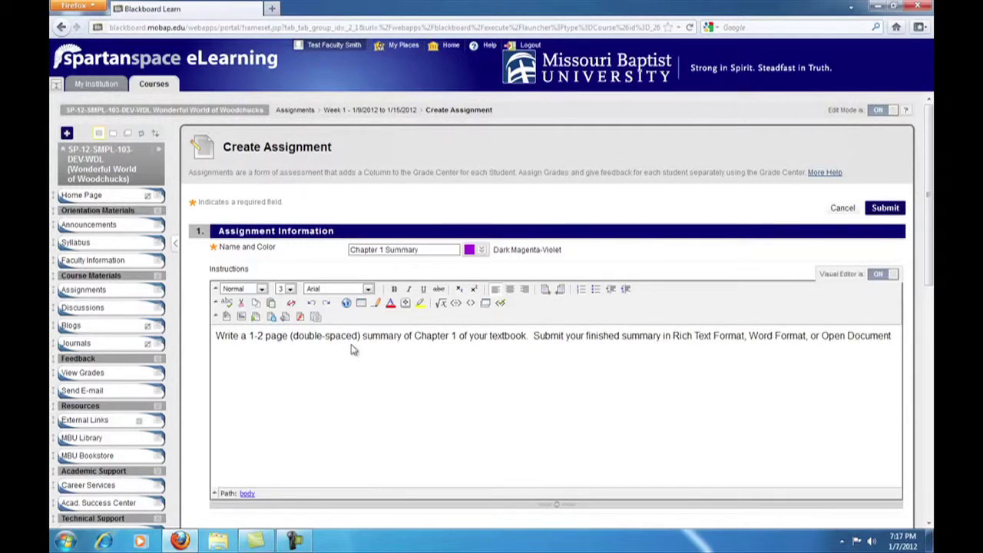
type(" fo")
key("BackSpace")
key("BackSpace")
type("Format as an attac")
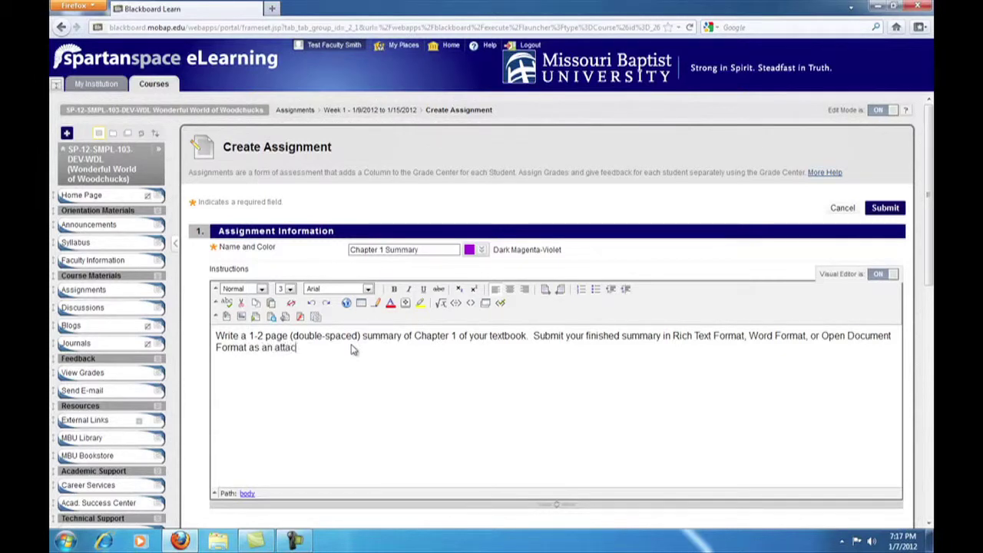
type("hment to this assignment by 11")
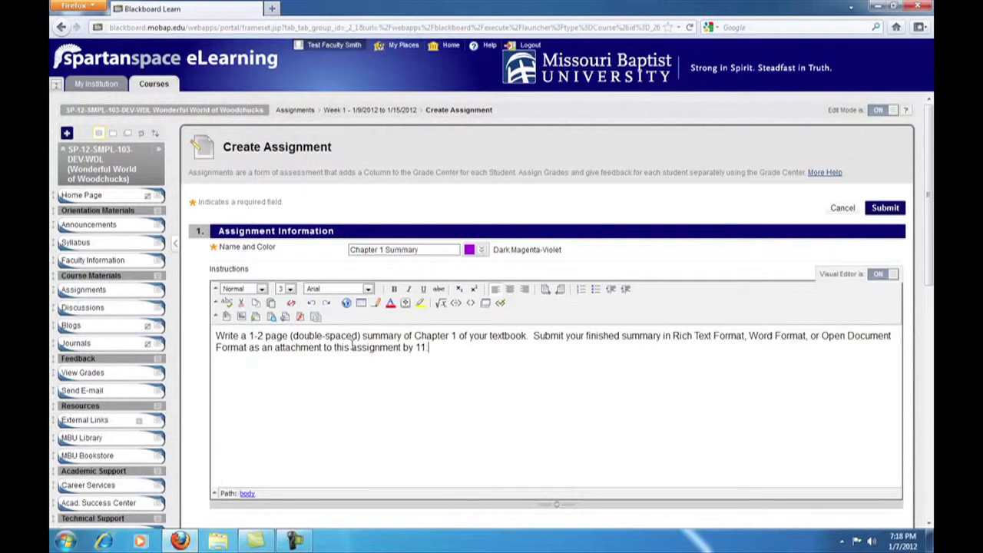
type(":59 p.m. on Sunday")
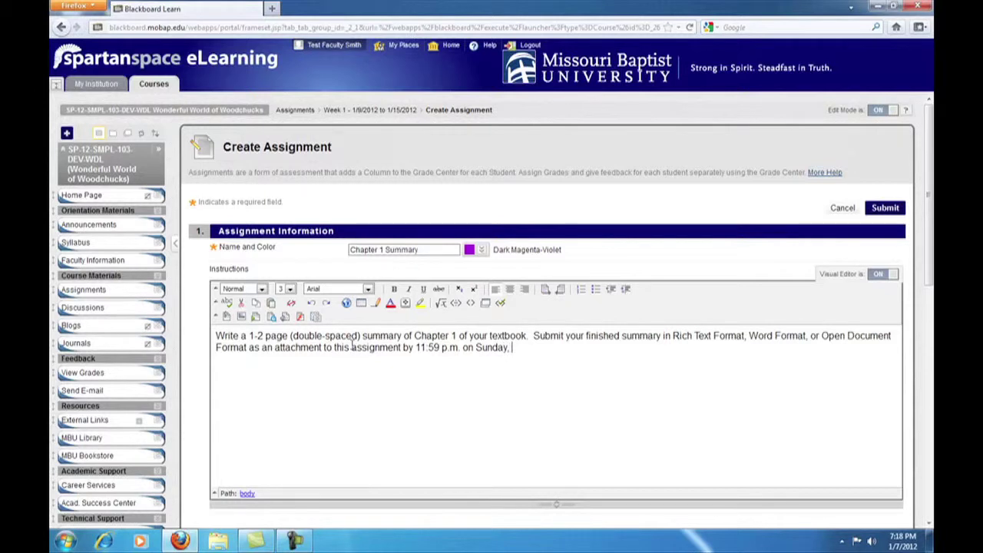
type(", Jan. 15, 2012.")
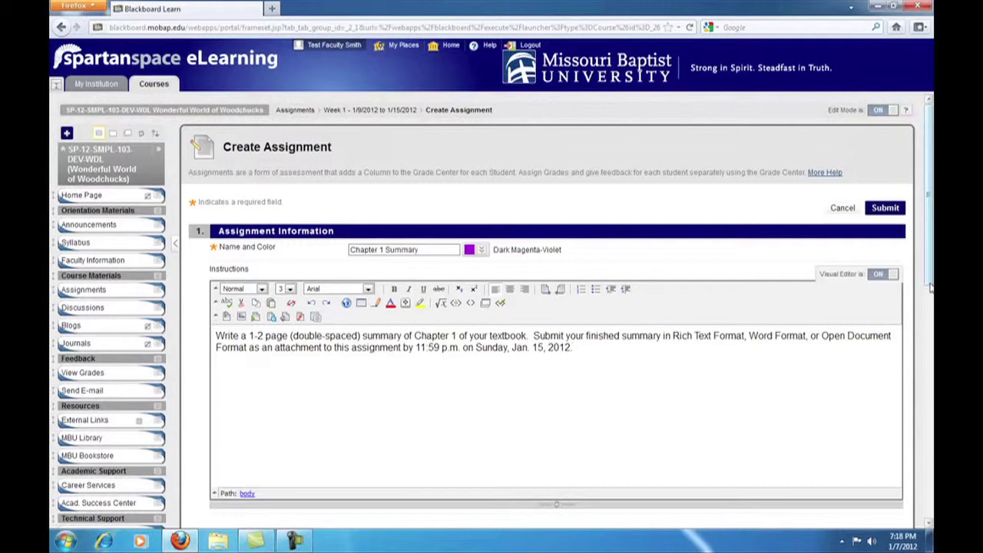
left_click_drag(930, 286, 931, 427)
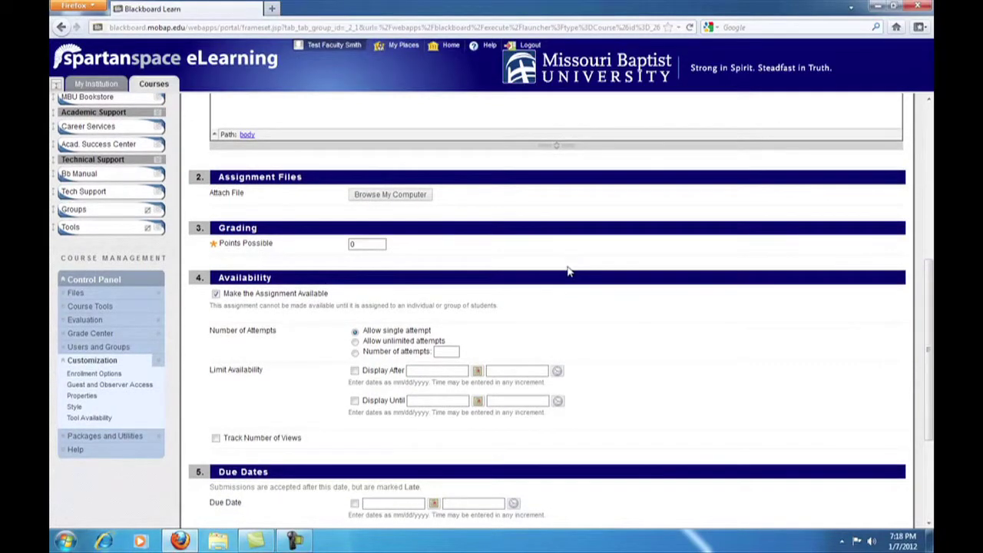
Set 10 points possible and make the assignment display after 01/09/2012 at midnight
left_click(351, 243)
type("10")
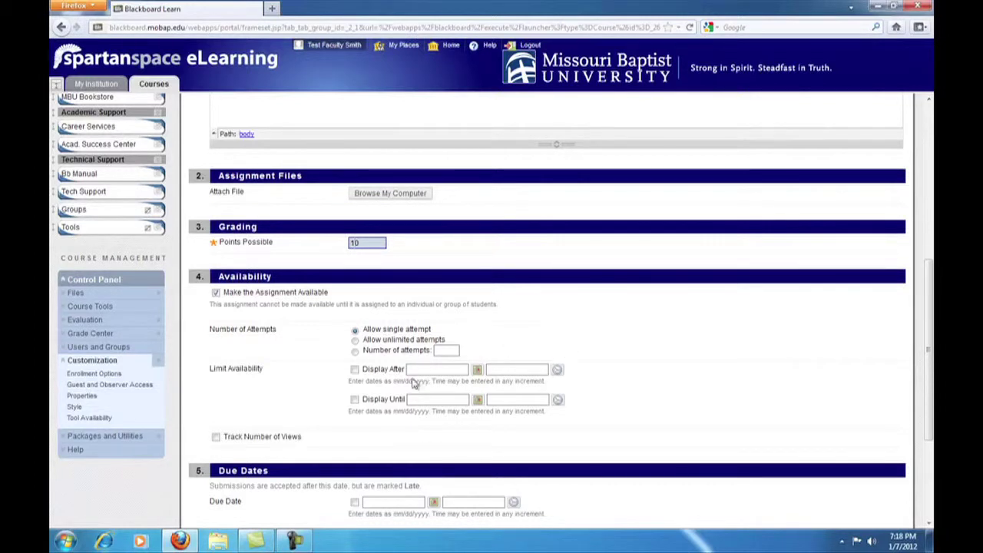
left_click(355, 369)
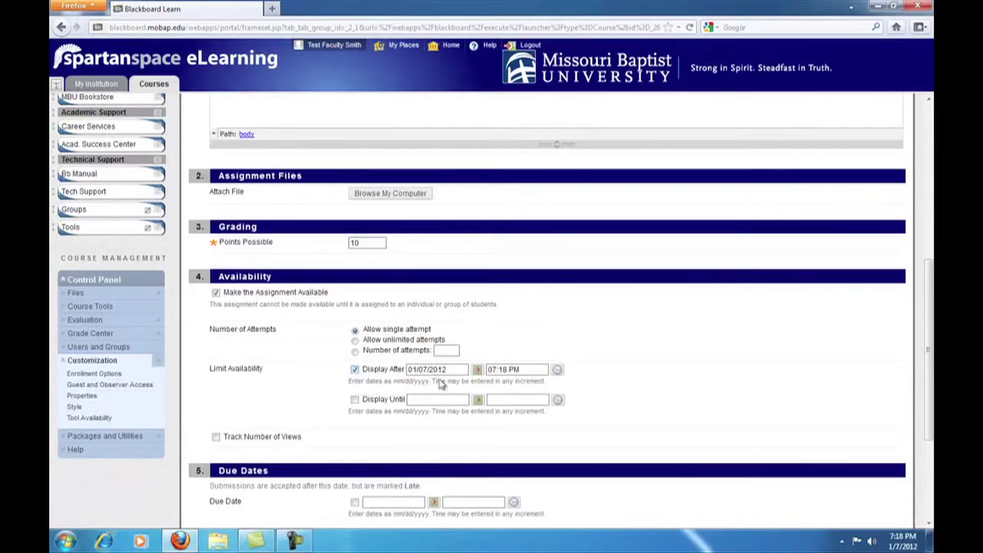
left_click(476, 370)
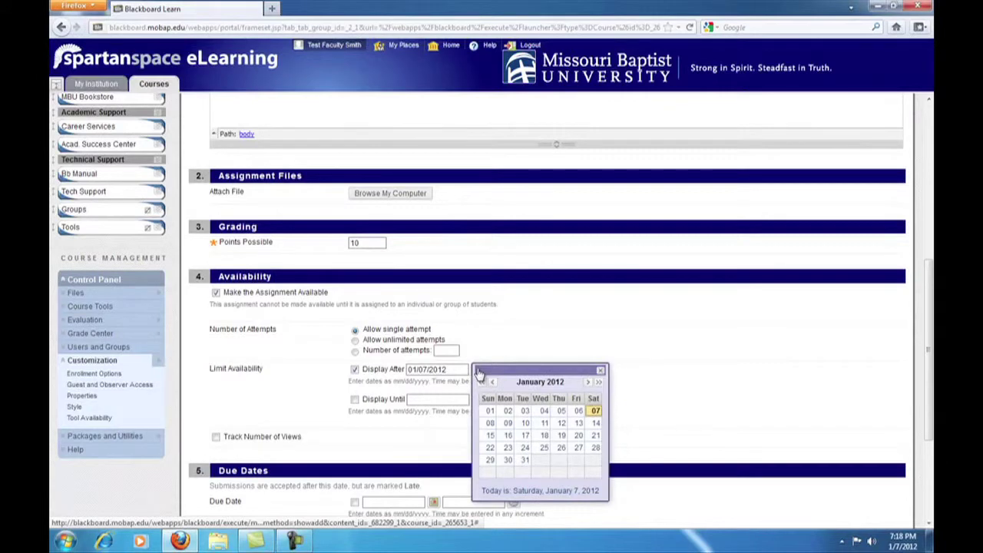
left_click(507, 423)
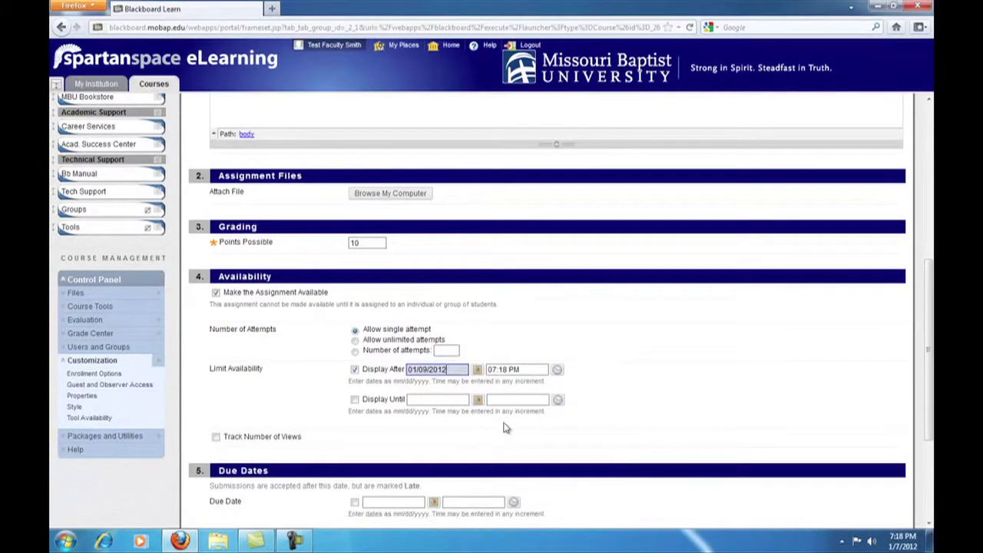
left_click(558, 371)
left_click(572, 384)
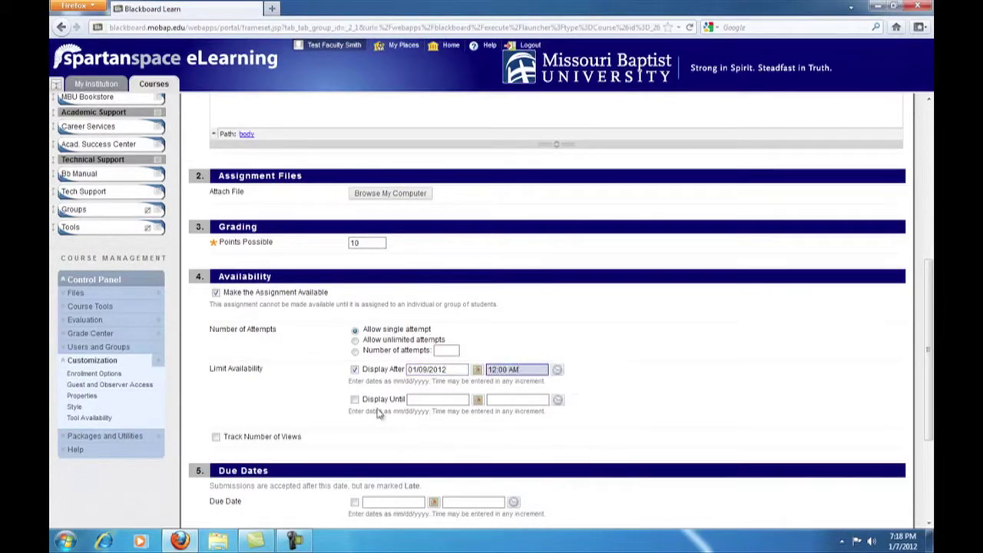
Make the assignment display until 01/15/2012 at End of Day (11:59 PM)
left_click(355, 400)
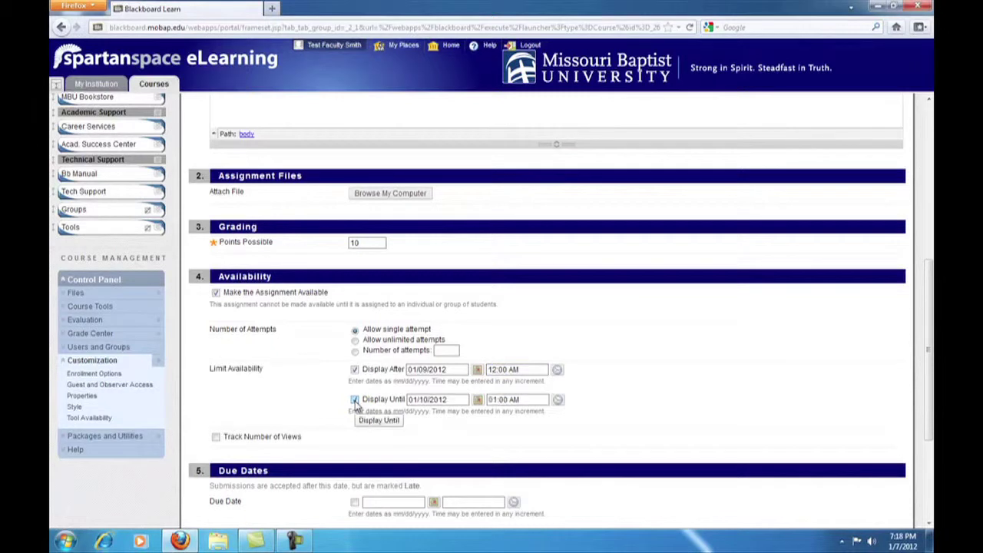
left_click(478, 403)
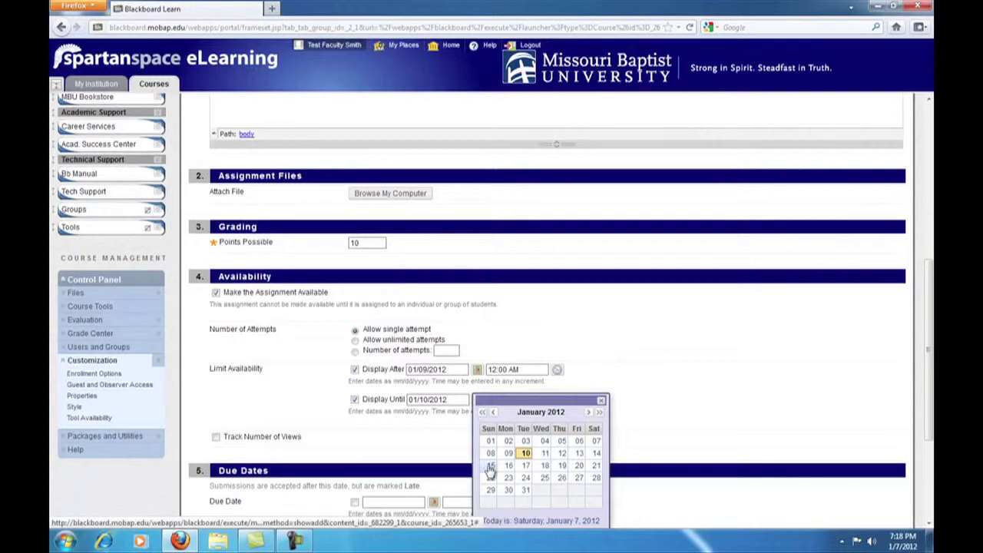
left_click(490, 466)
left_click(557, 400)
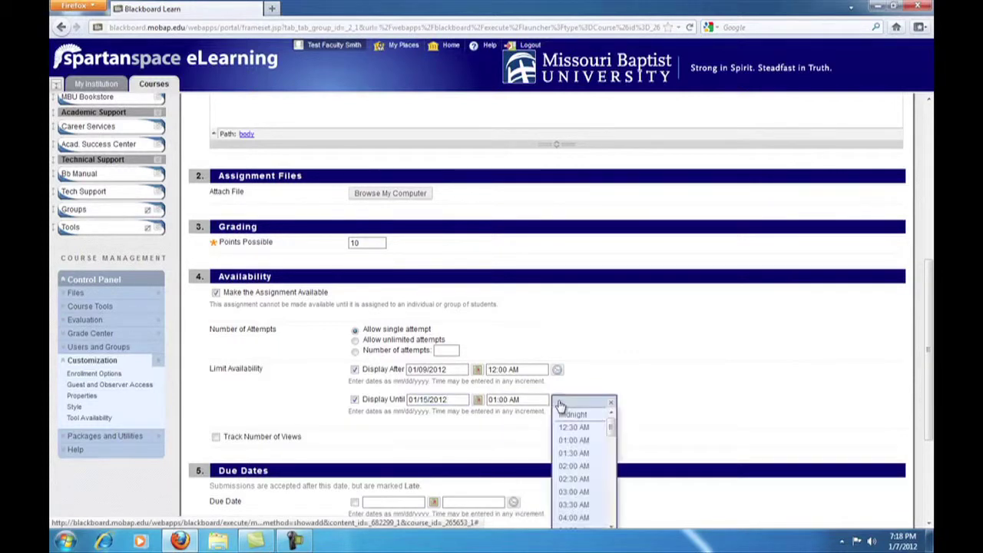
scroll(570, 444, "down", 10)
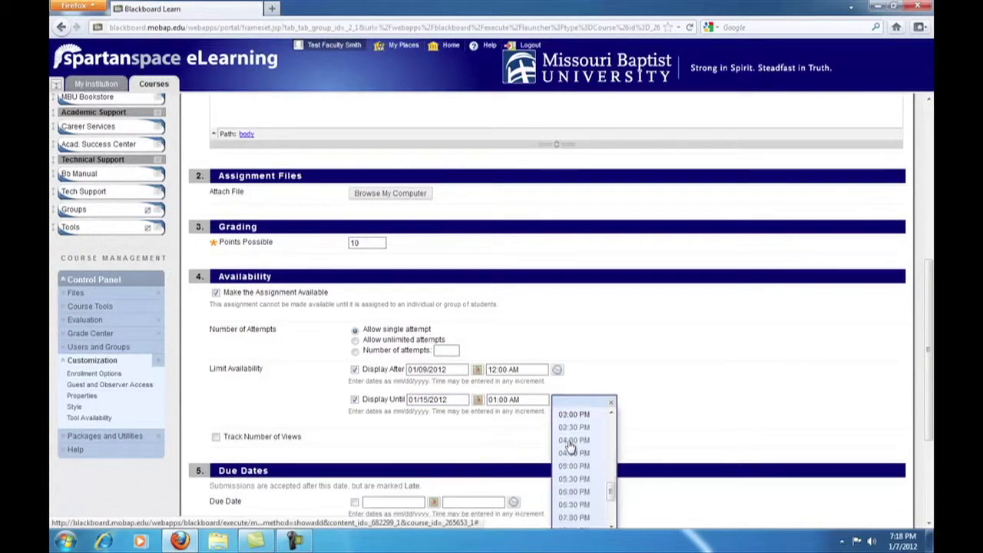
scroll(570, 445, "down", 4)
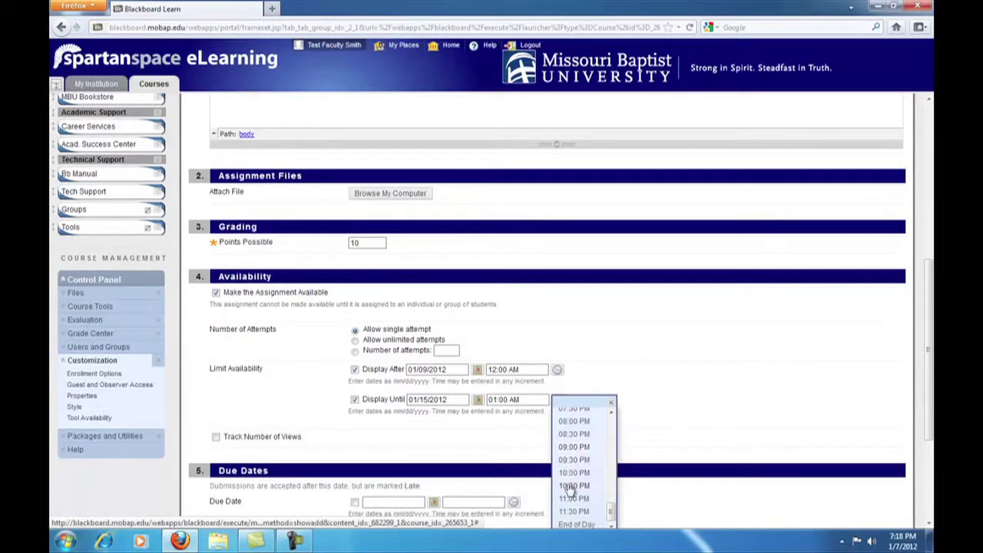
left_click(571, 526)
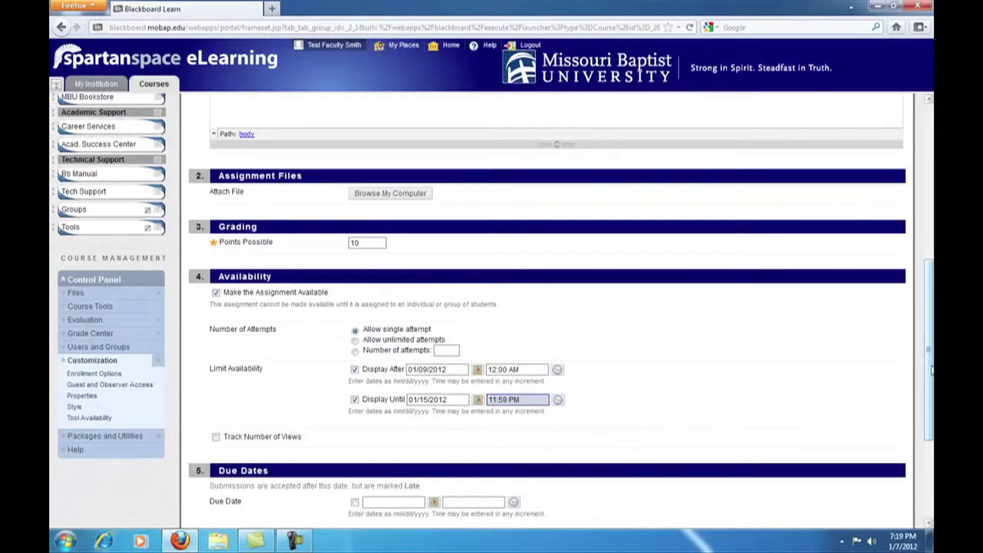
scroll(924, 419, "down", 5)
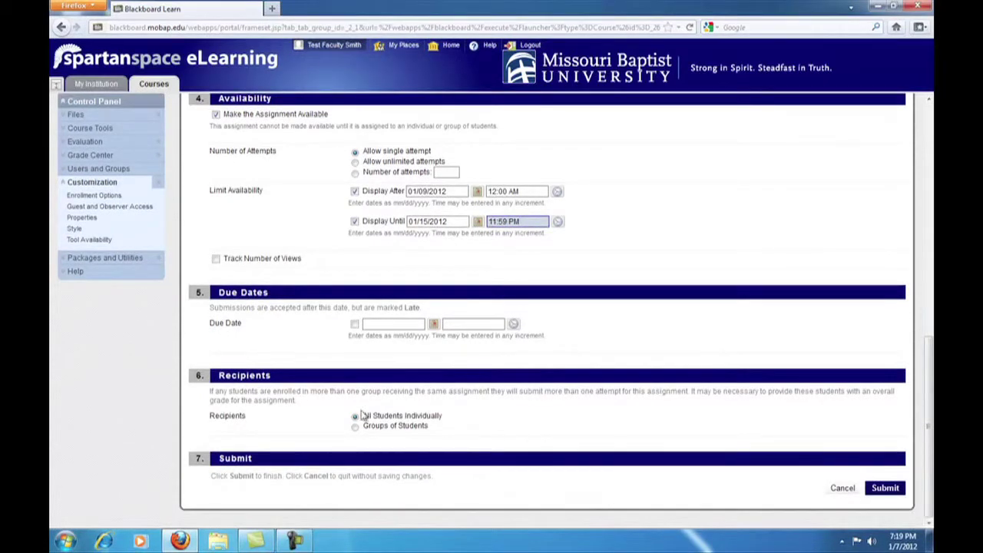
Set the due date to 01/15/2012 at End of Day and submit the assignment
left_click(354, 324)
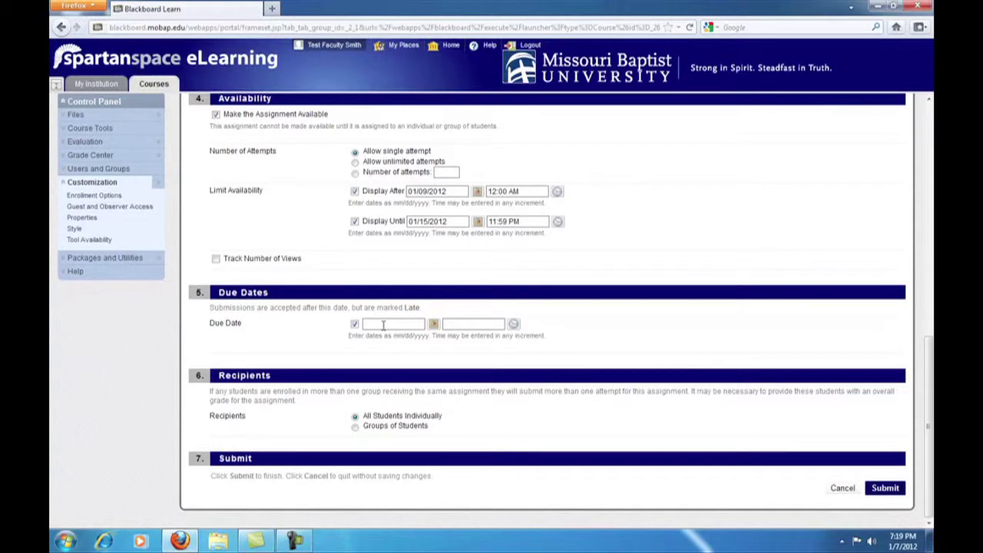
left_click(433, 324)
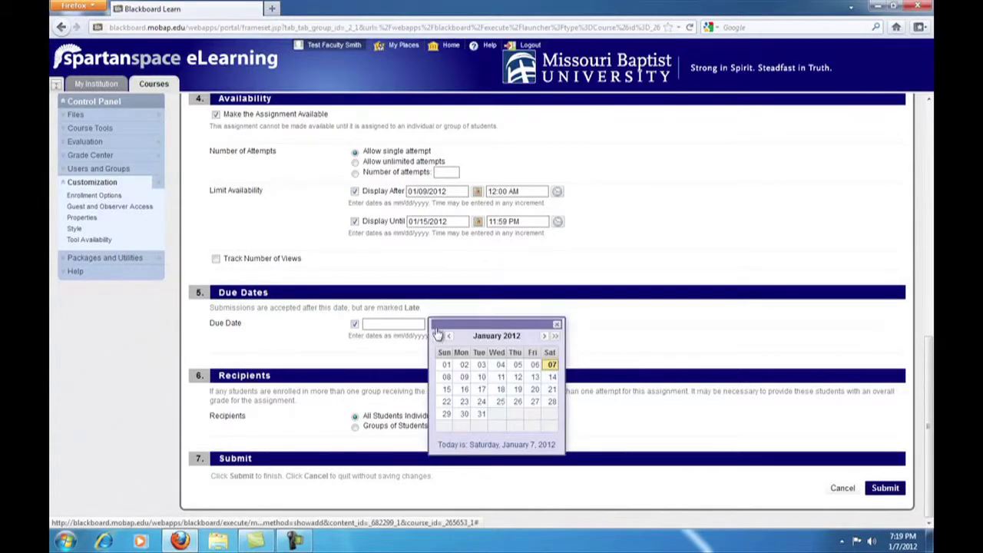
left_click(445, 389)
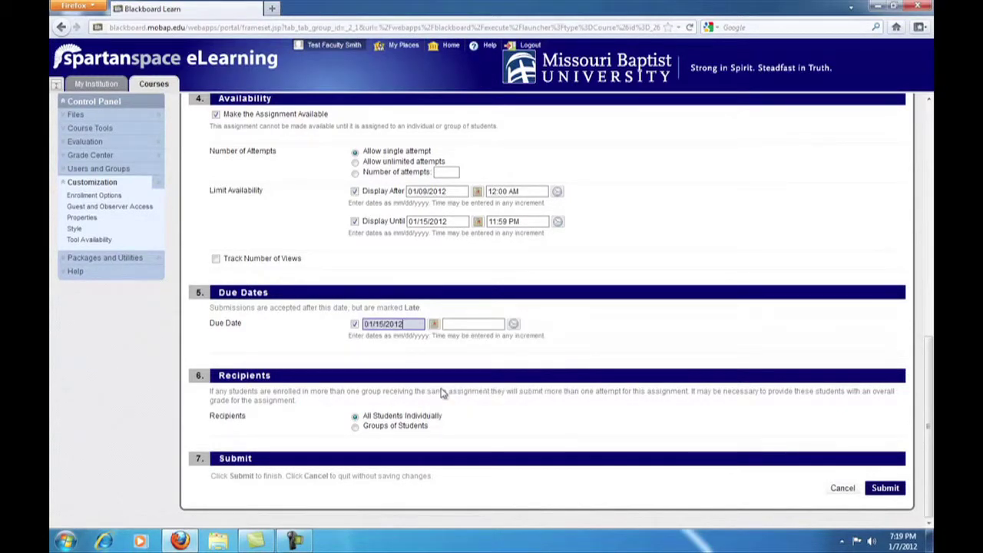
left_click(513, 326)
left_click_drag(563, 351, 566, 439)
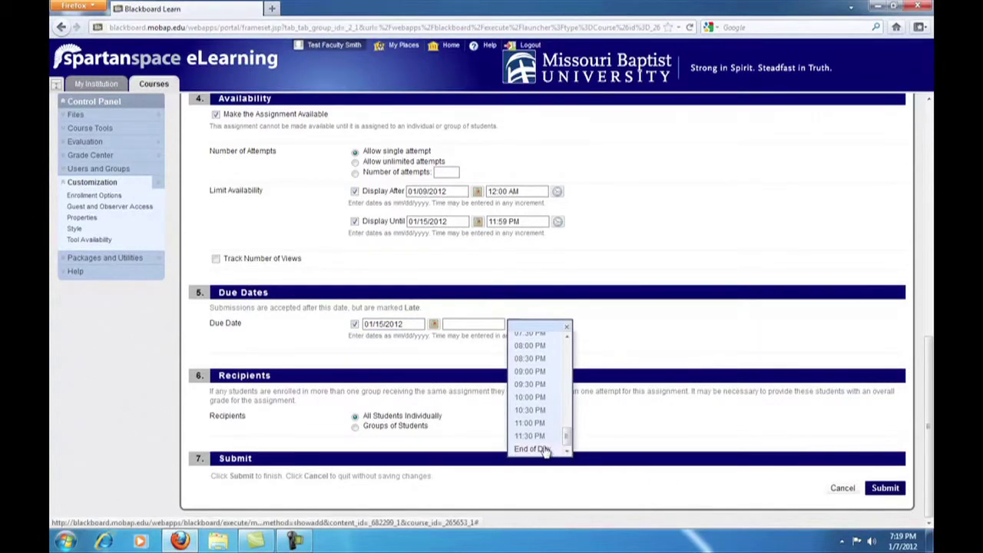
left_click(543, 450)
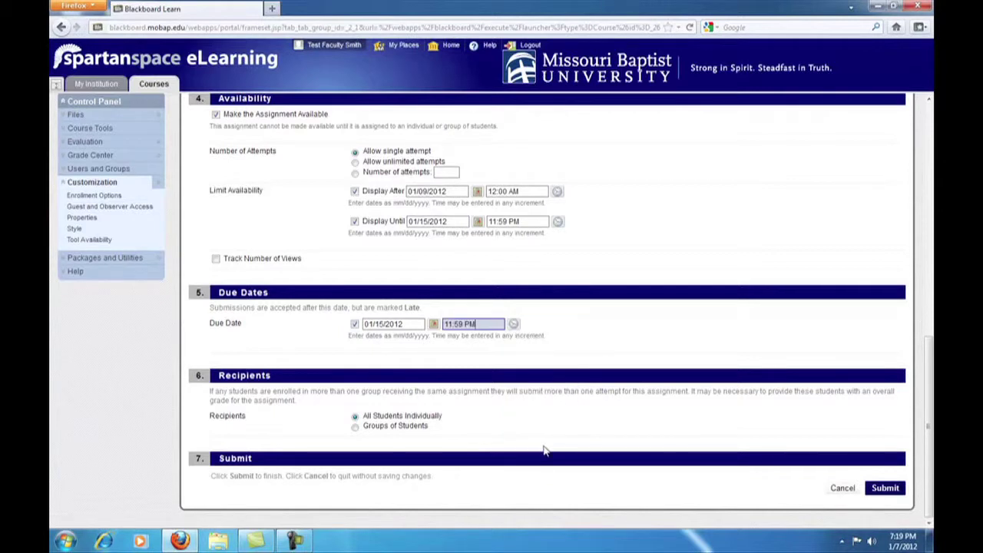
left_click(891, 489)
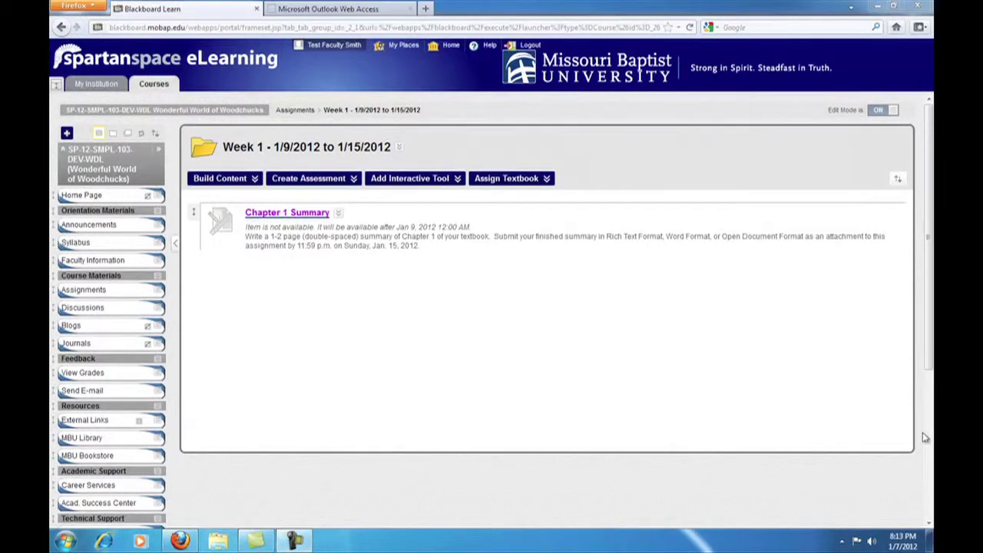
Submit the new Chapter 1 Summary assignment so it appears in the Week 1 folder
left_click(930, 444)
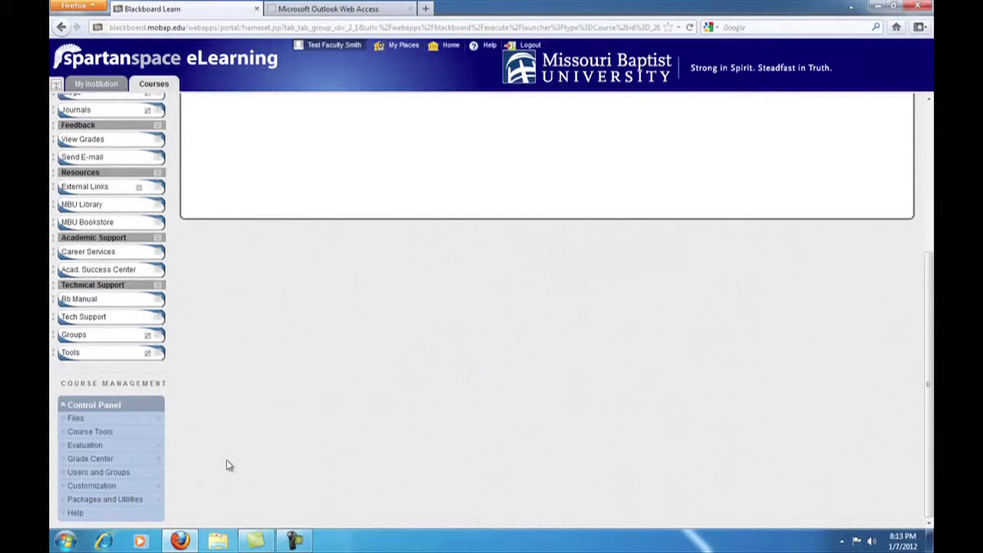
Go to the Grade Center, then as the student open Chapter 1 Summary in Week 1
left_click(156, 465)
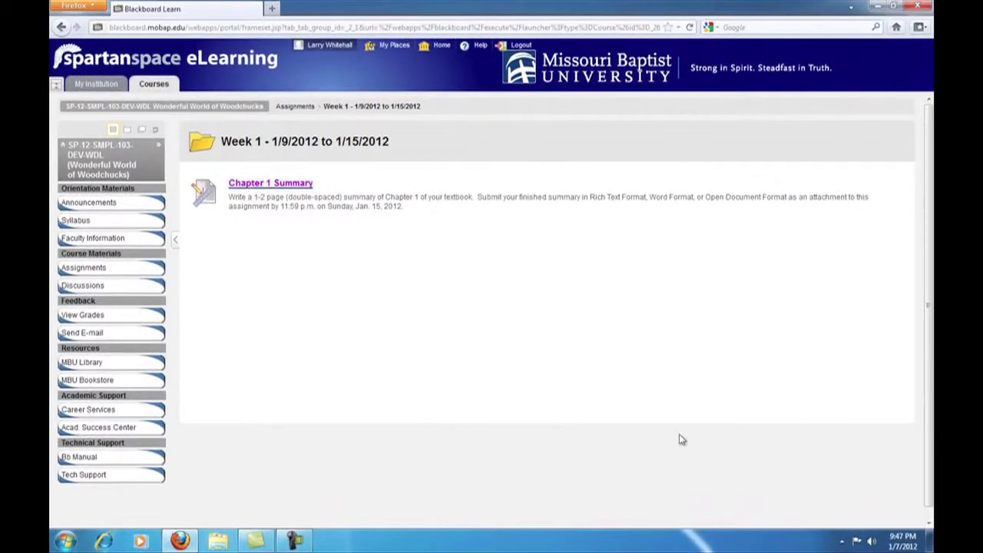
left_click(267, 186)
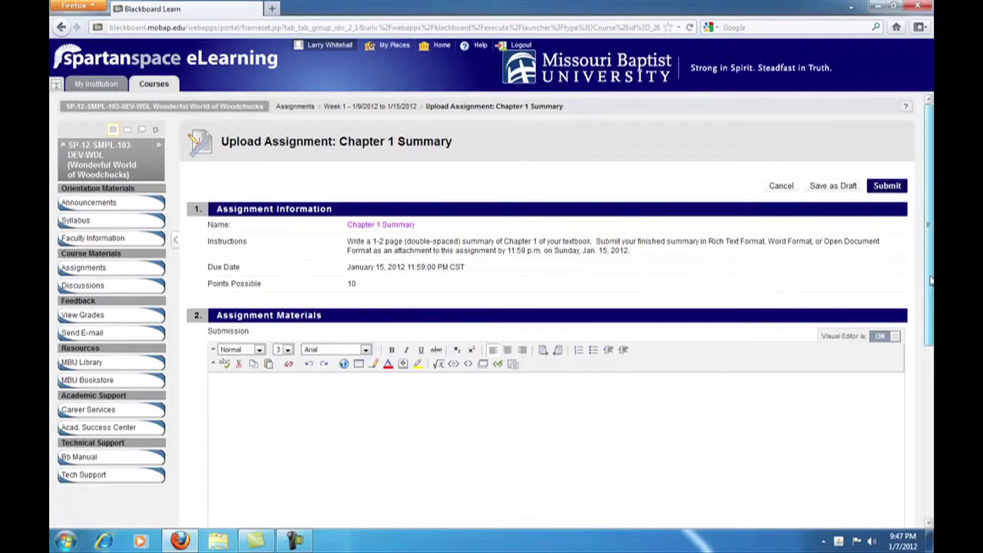
Attach Woodchucks-Summary of Chapter 1.docx from the computer to the submission
left_click_drag(929, 285, 931, 464)
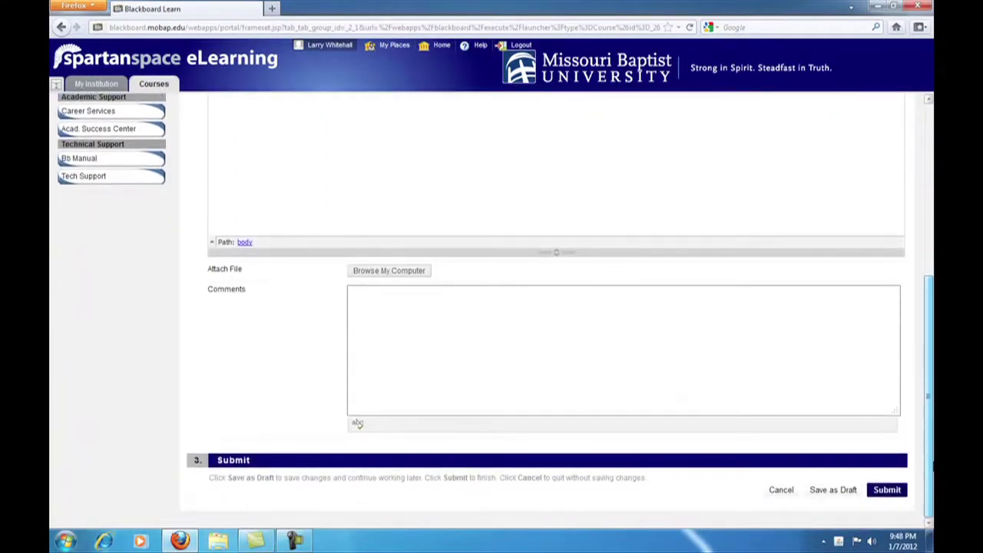
left_click(377, 273)
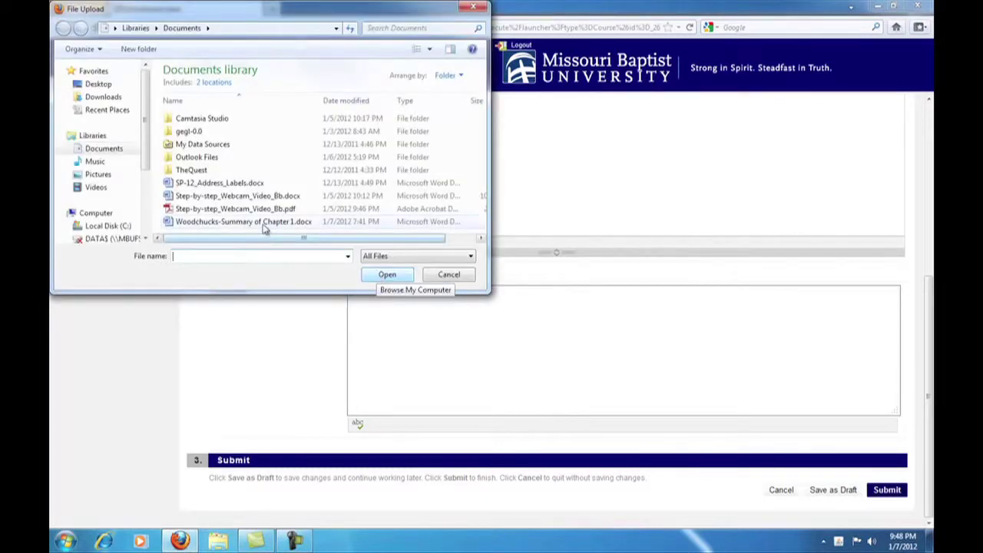
left_click(263, 223)
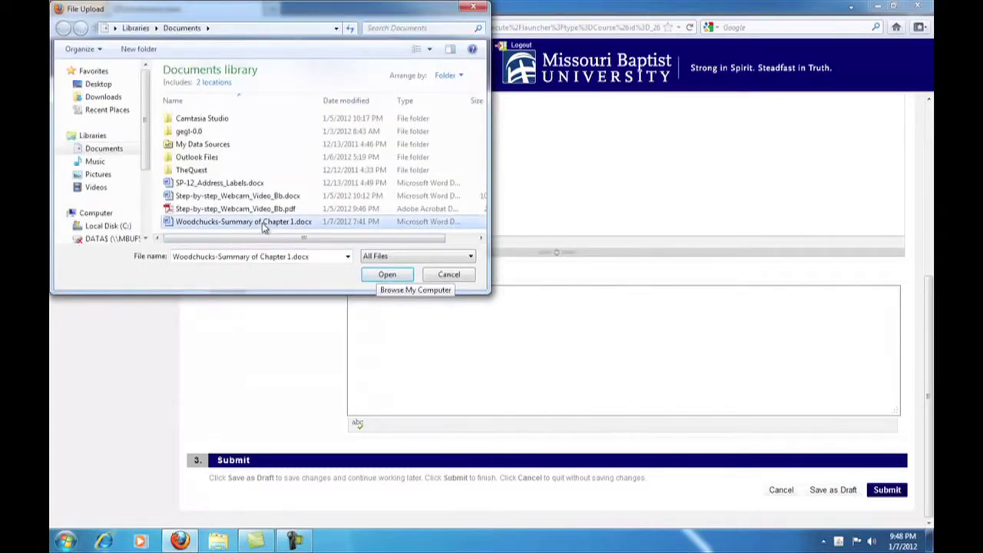
left_click(382, 275)
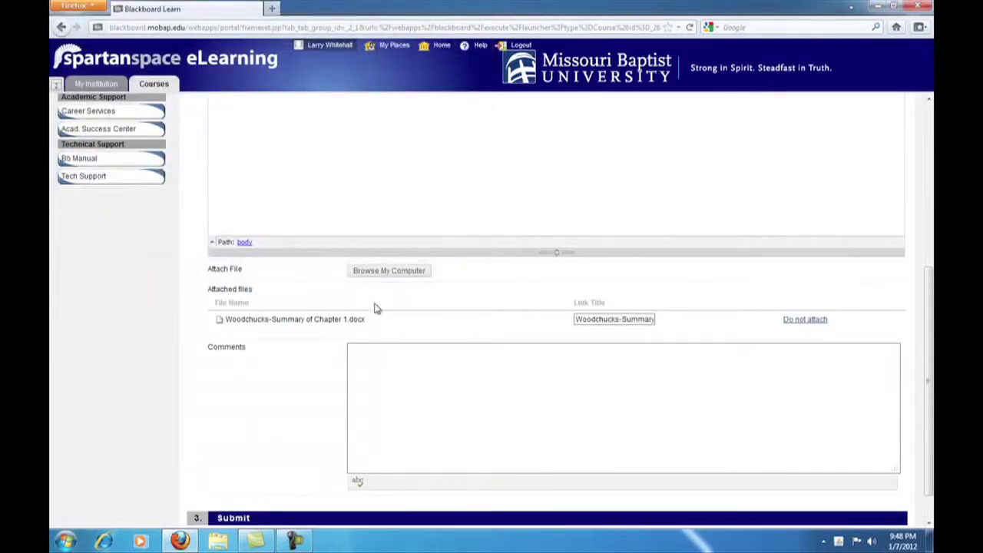
Add a greeting comment addressed to the professor and submit the assignment
left_click(393, 376)
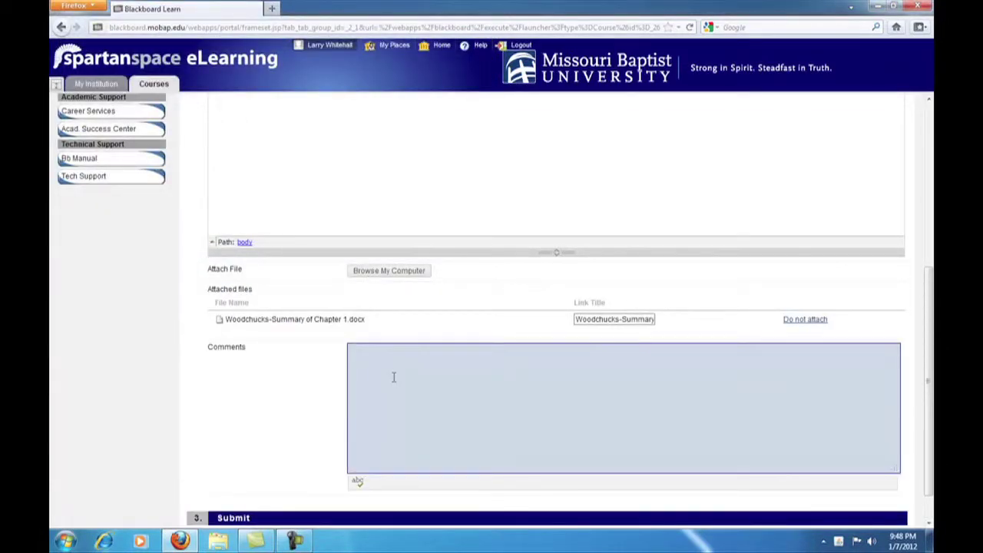
type("Hi Prof. Farnsworth, here's my summary of Chapter 1.")
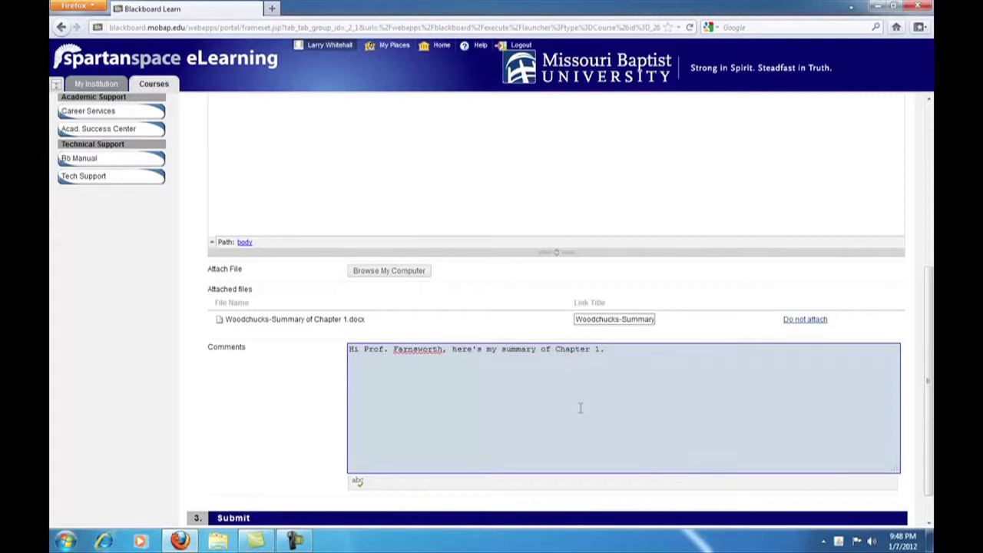
scroll(928, 400, "down", 1)
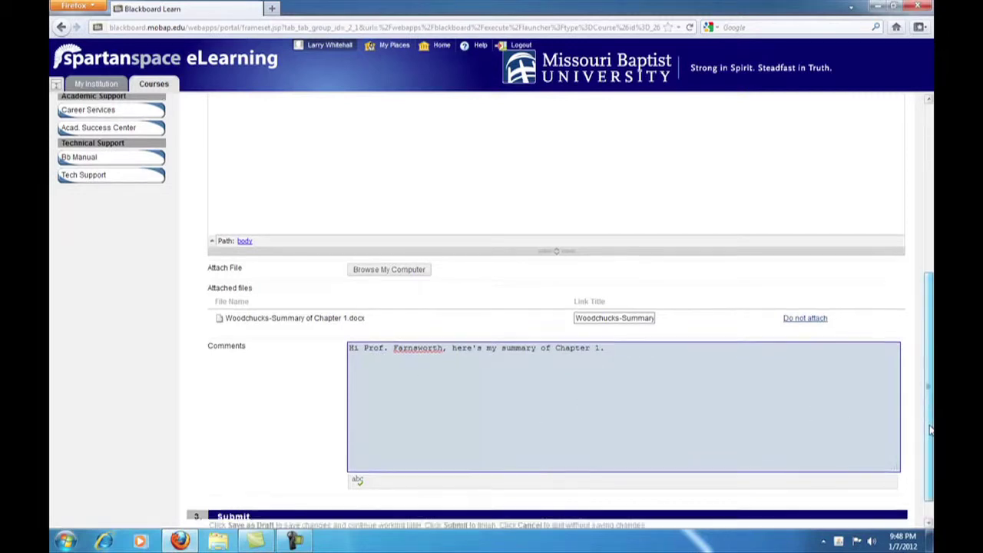
left_click(893, 510)
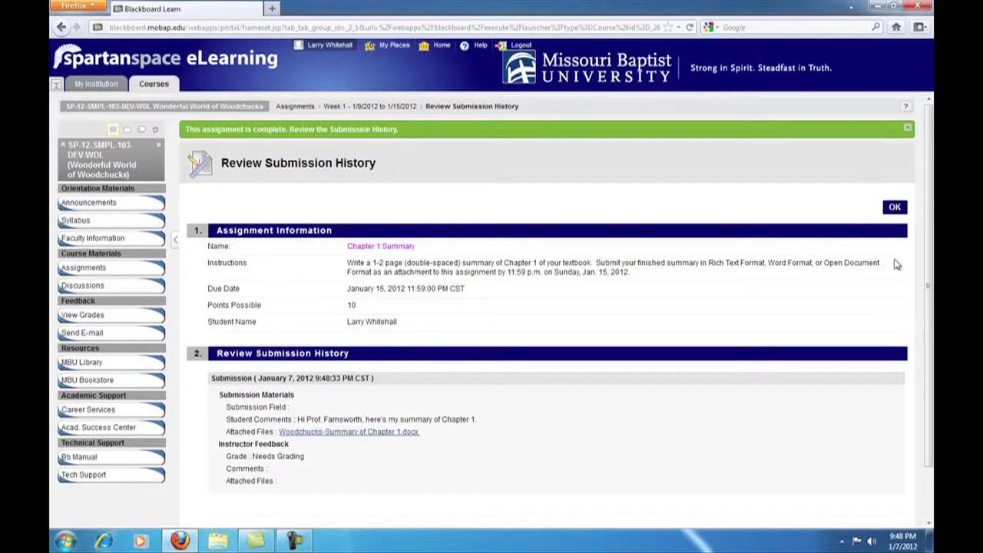
Confirm the submission history with OK and leave it for the Full Grade Center
left_click(895, 209)
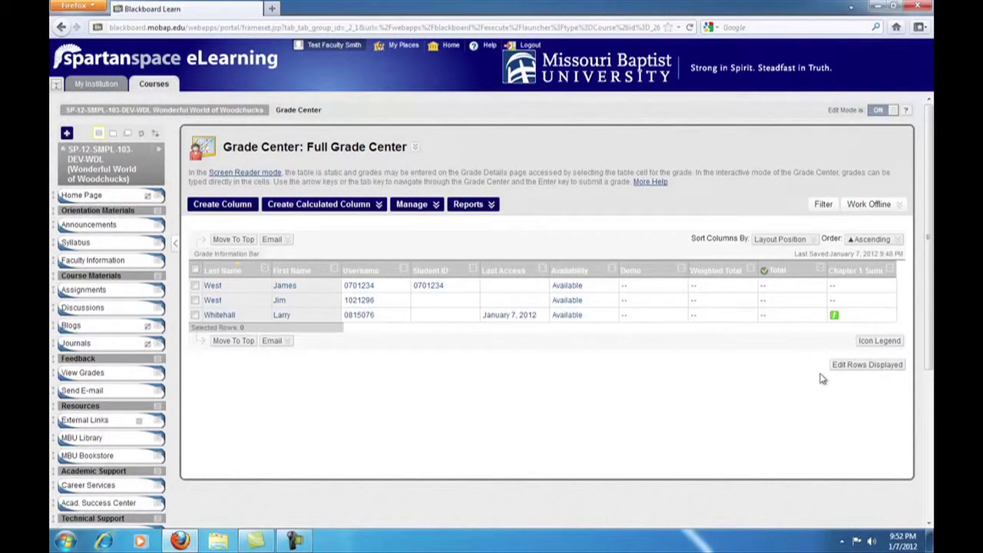
Open the student's 1/7/12 attempt and launch its attached Woodchucks summary docx in Word
left_click(889, 316)
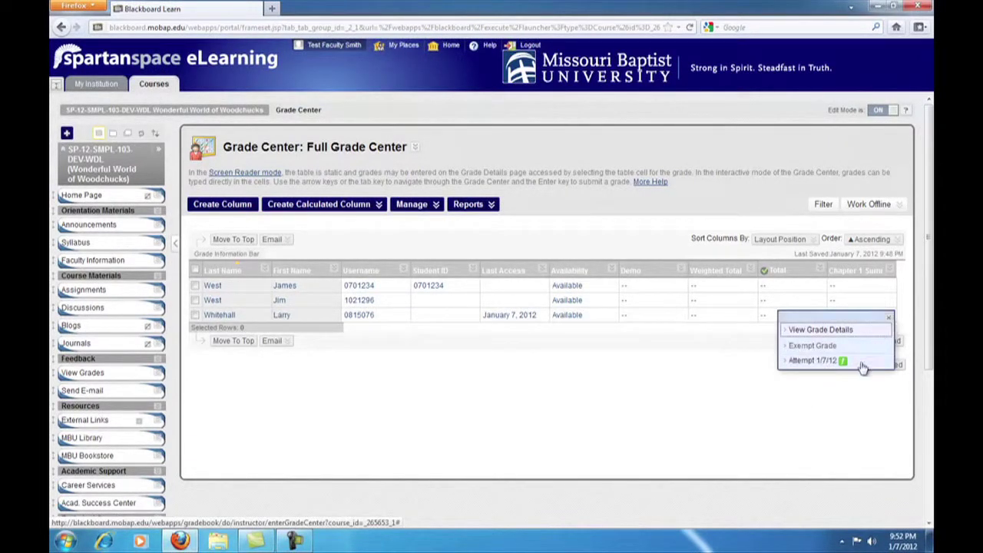
left_click(861, 364)
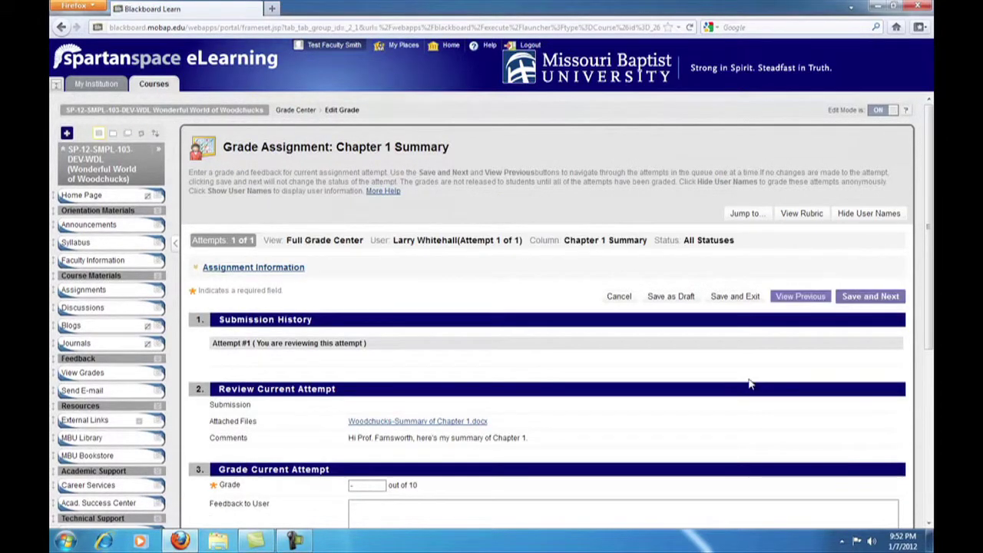
scroll(750, 383, "down", 5)
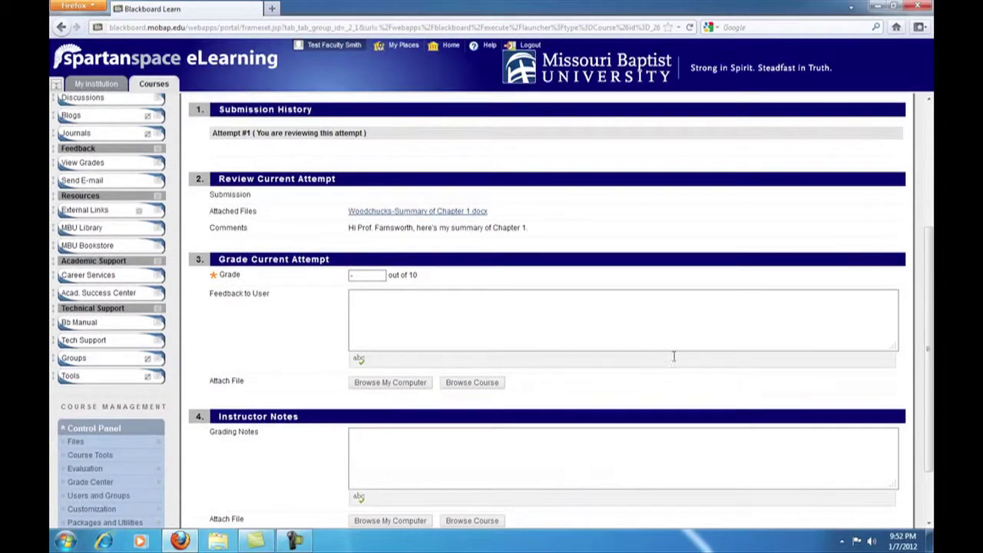
left_click(445, 211)
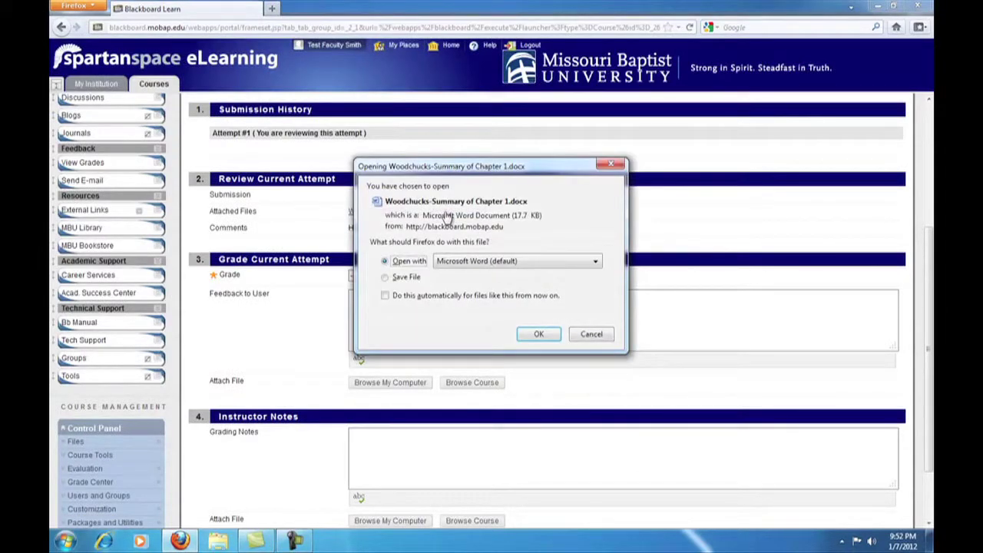
left_click(535, 339)
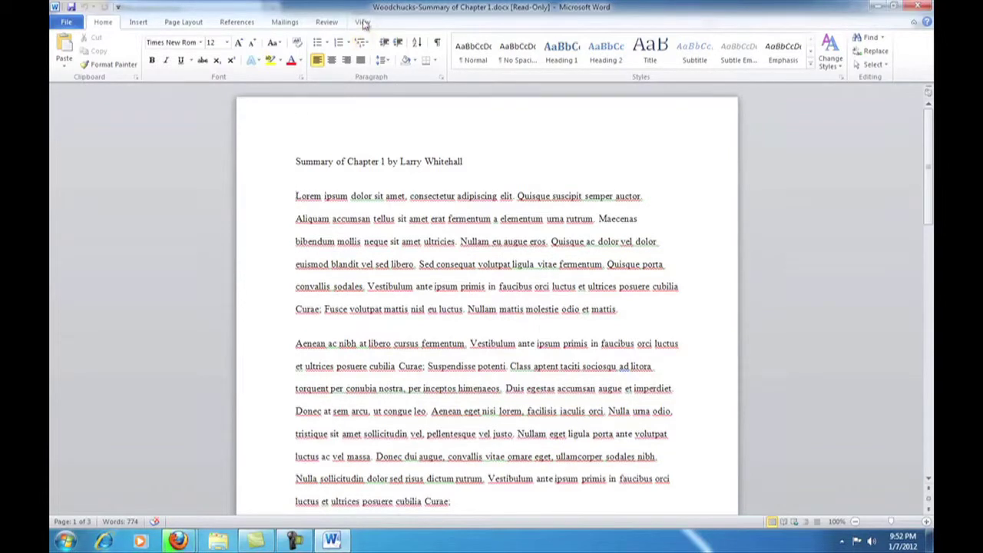
Add a comment on the first word 'Lorem' asking the student to write papers in English
left_click(326, 23)
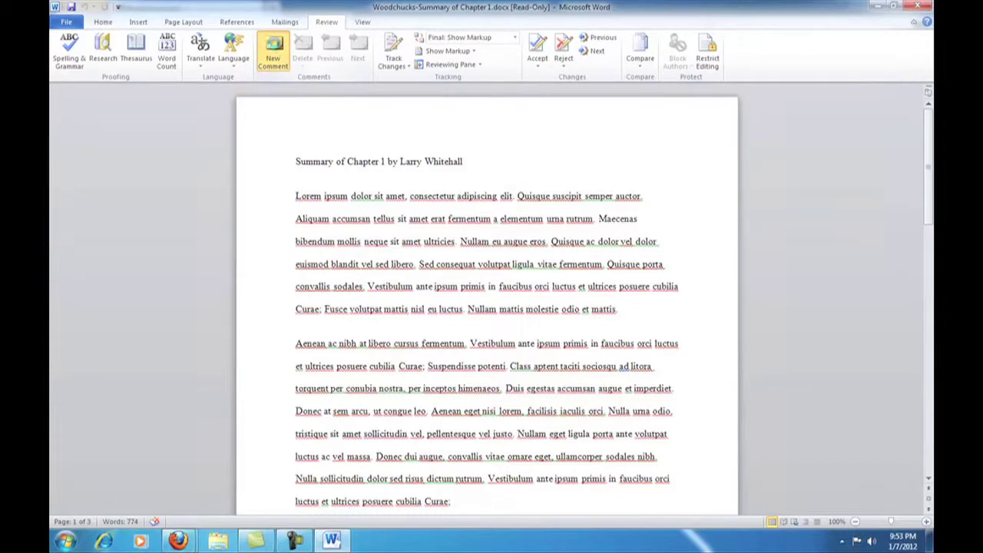
left_click(274, 47)
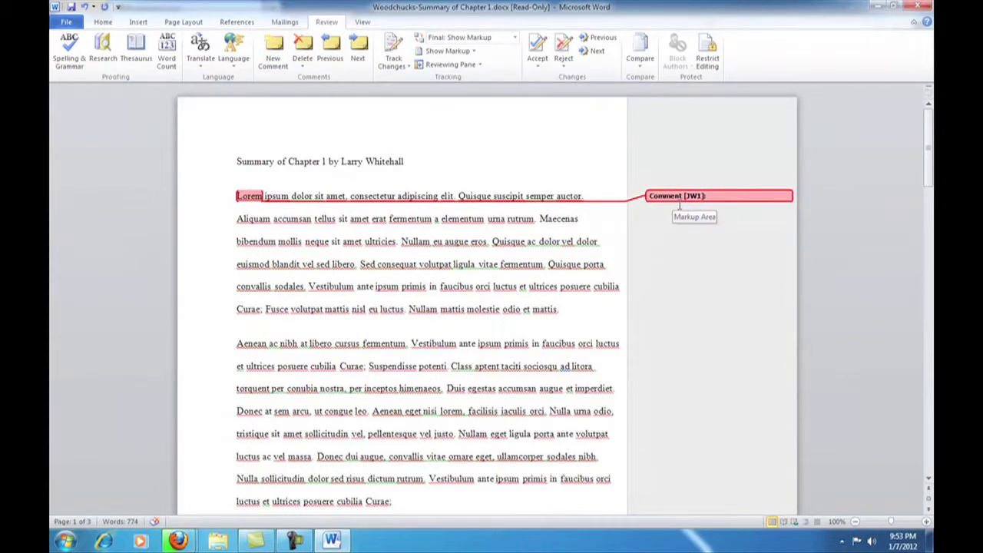
type("Larry")
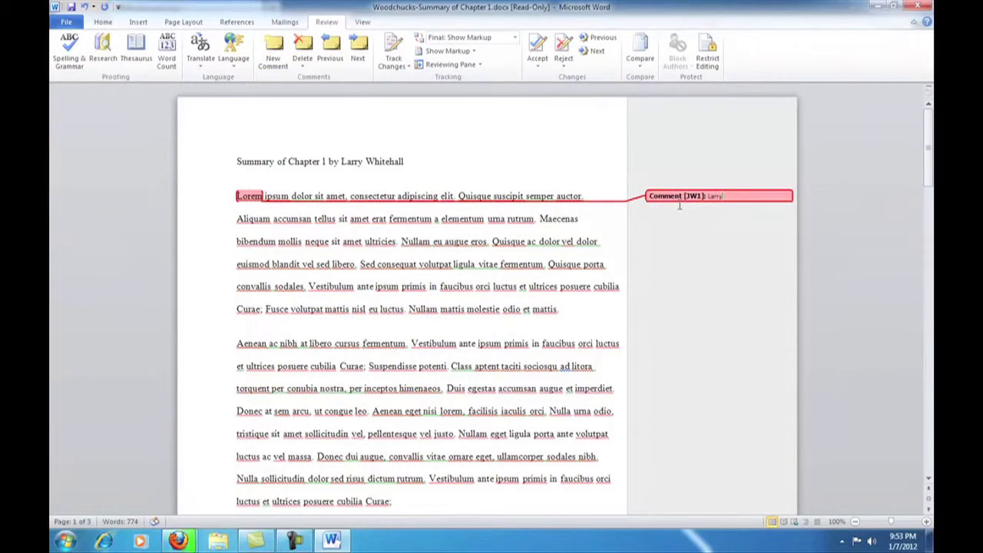
type(", I would prefer it if you")
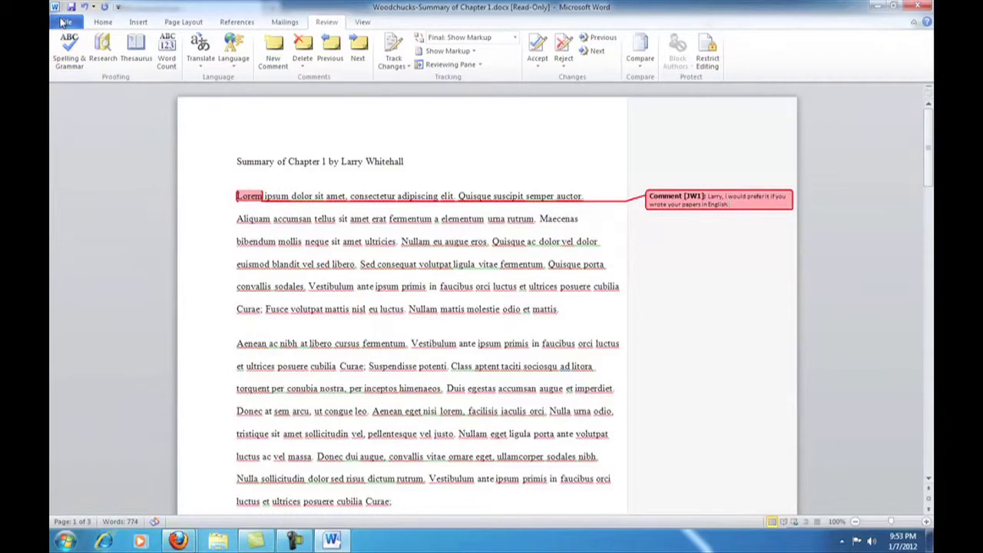
Save the commented file as 'Woodchucks-Summary of Chapter 1 - graded.docx' and close Word
left_click(65, 22)
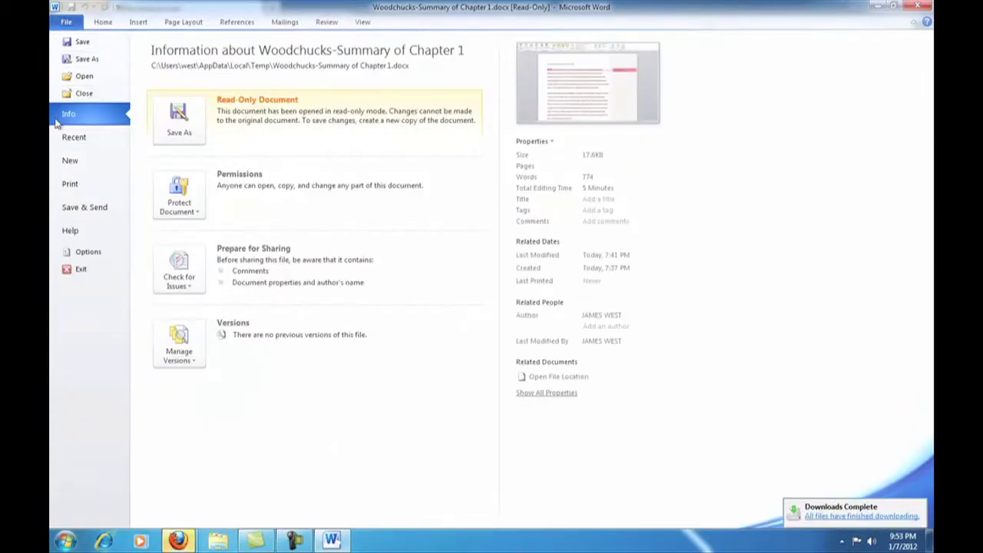
key("Escape")
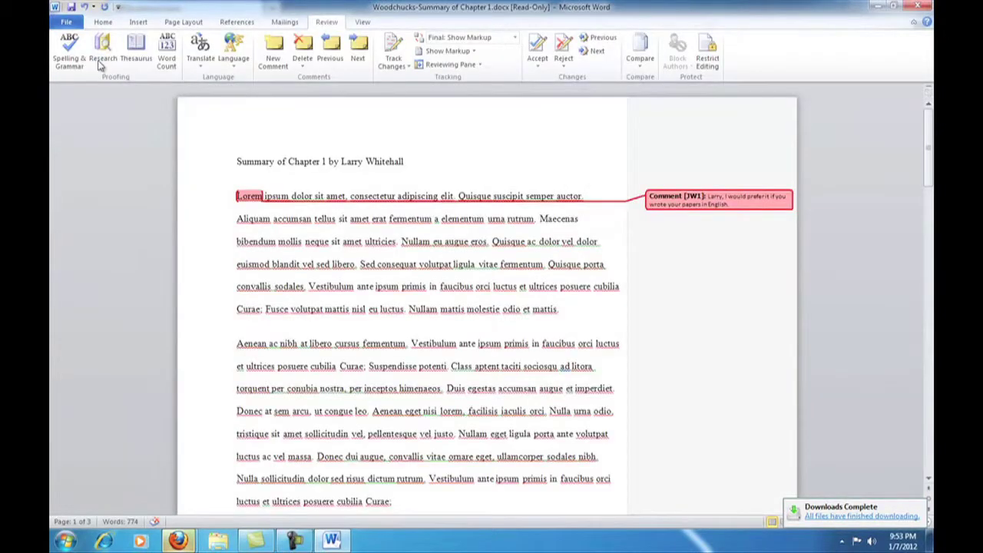
key("F12")
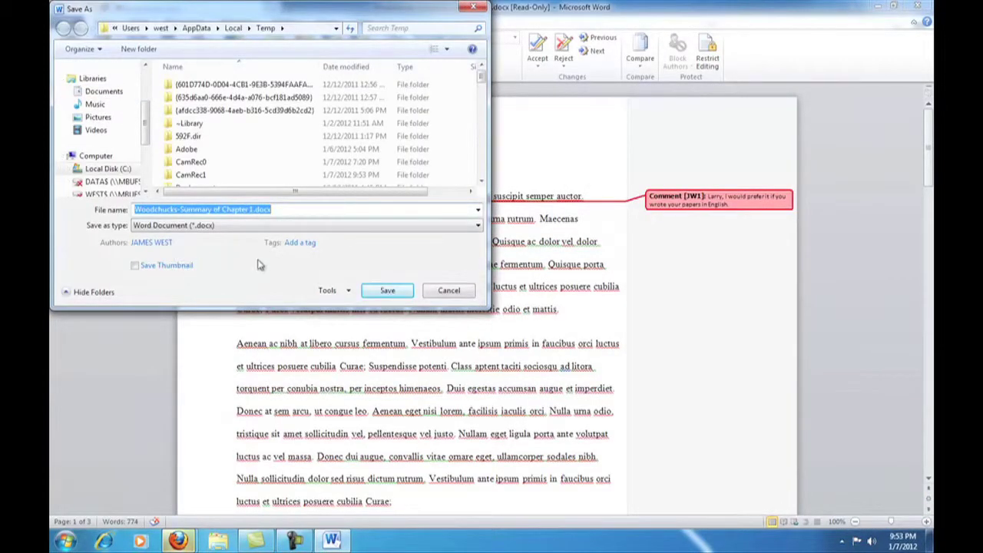
left_click(252, 208)
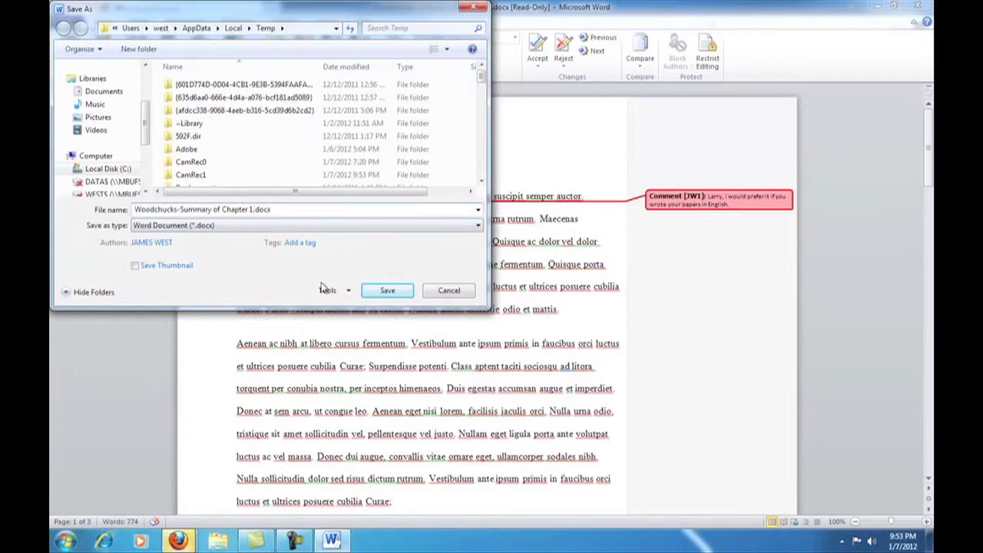
type("- g")
type("raded")
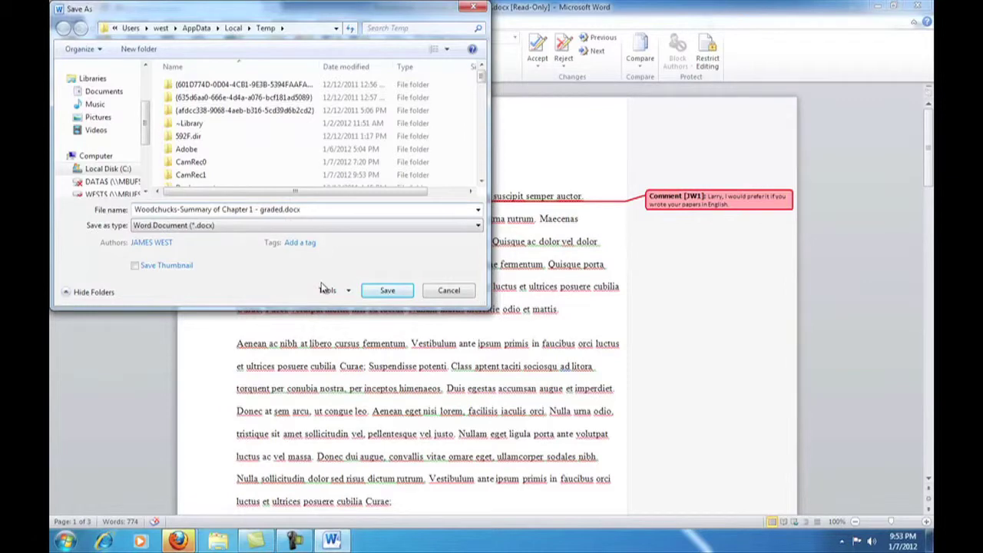
left_click(387, 290)
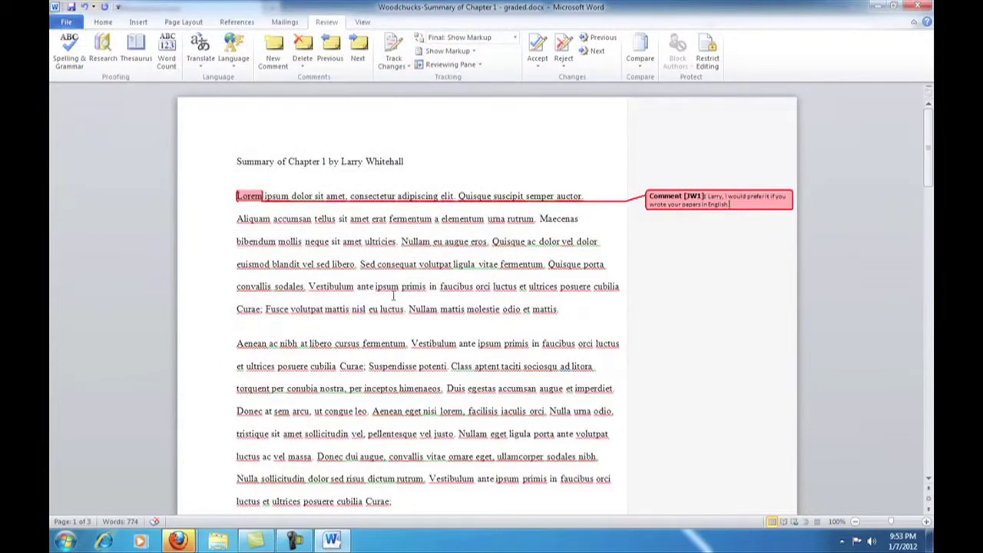
left_click(919, 6)
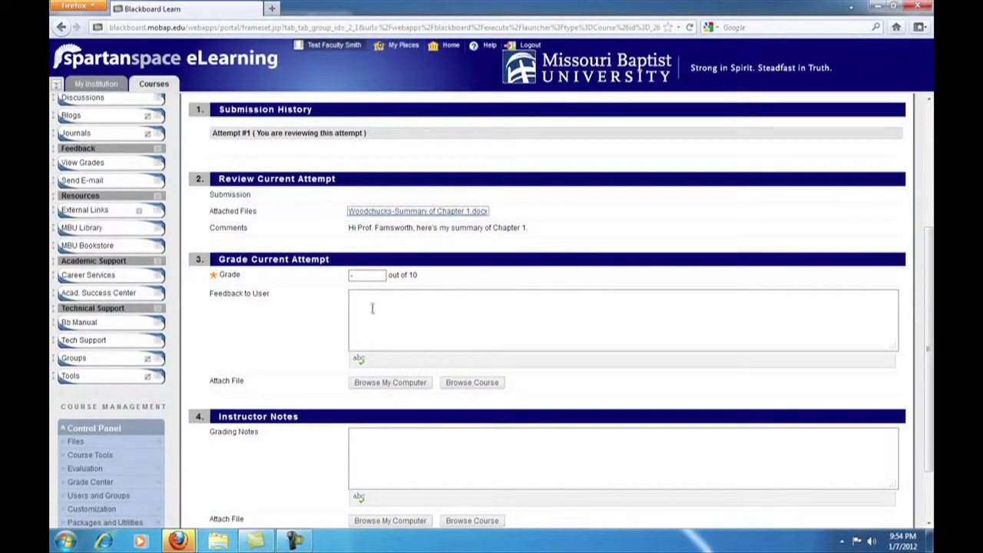
Enter a grade of 5 and feedback telling the student to see the comments
left_click(373, 276)
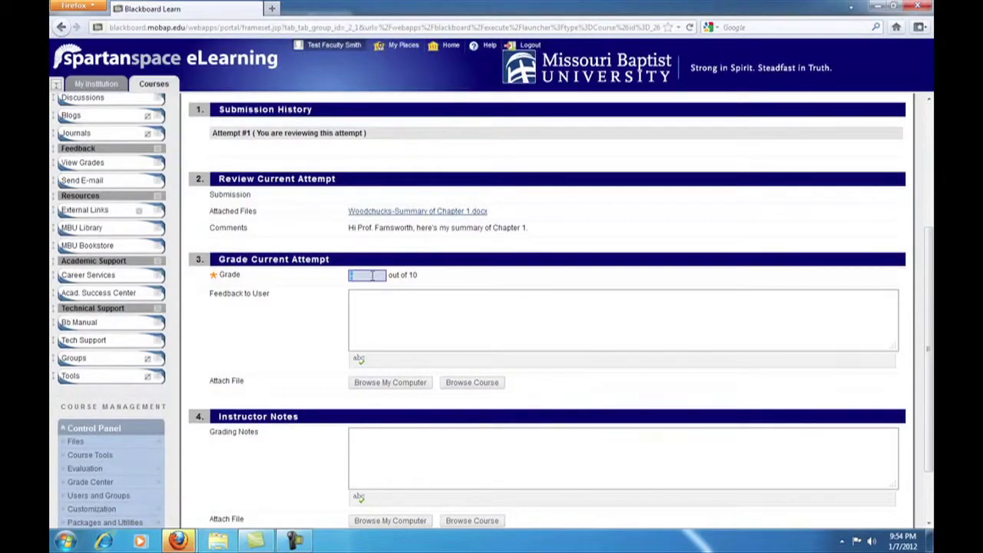
left_click(385, 315)
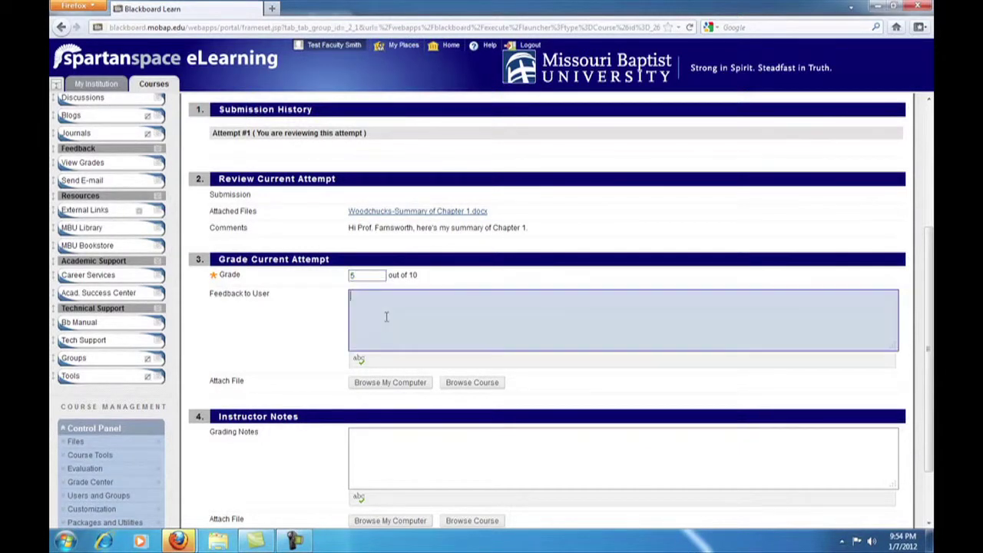
type("Sa")
type("rry, see my comments in the attached document.")
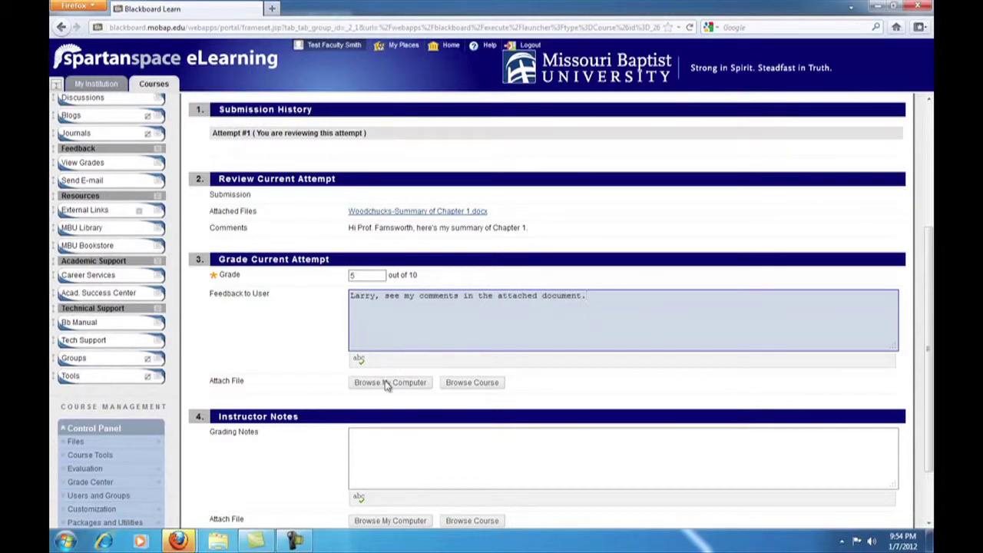
Attach the graded summary docx to the feedback and save the grade
left_click(388, 383)
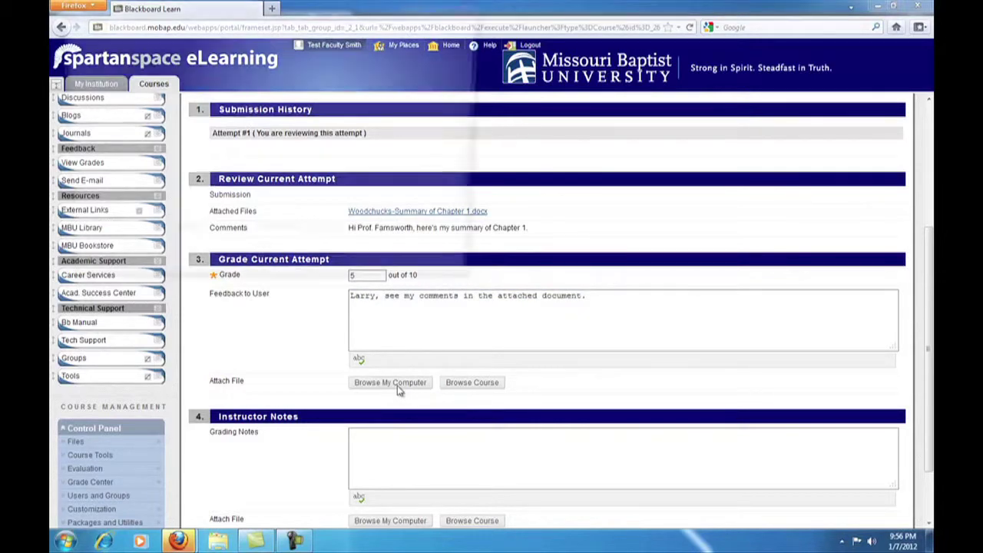
scroll(485, 147, "down", 1)
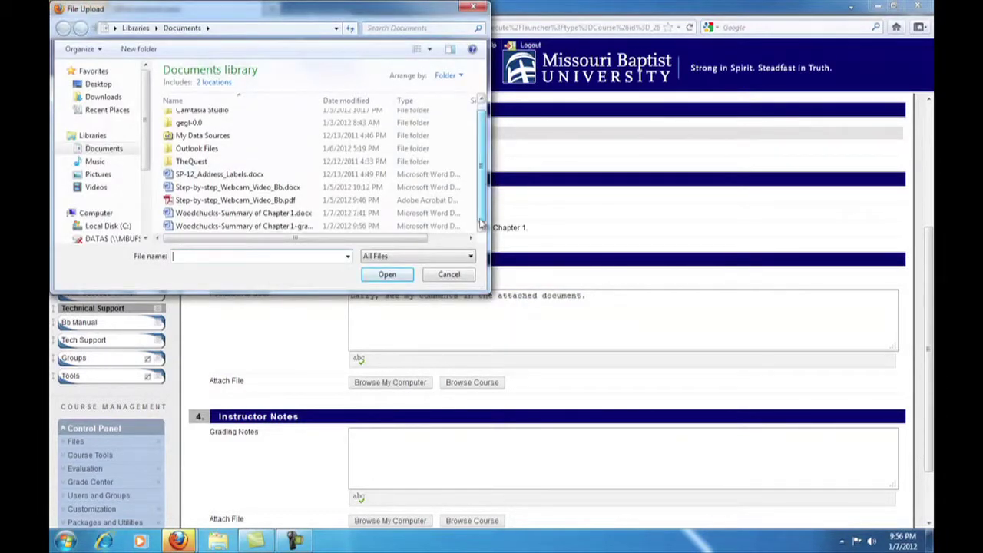
left_click(261, 227)
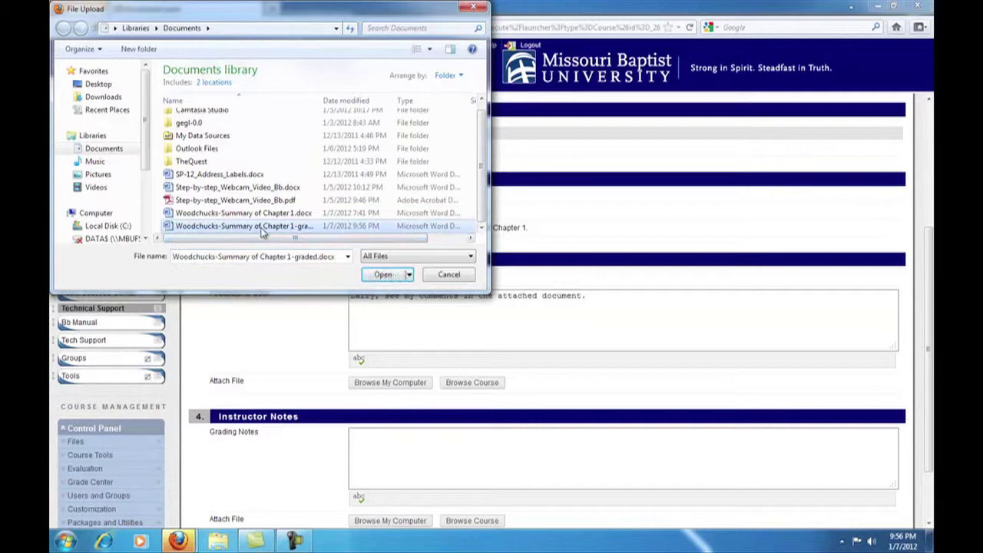
left_click(383, 275)
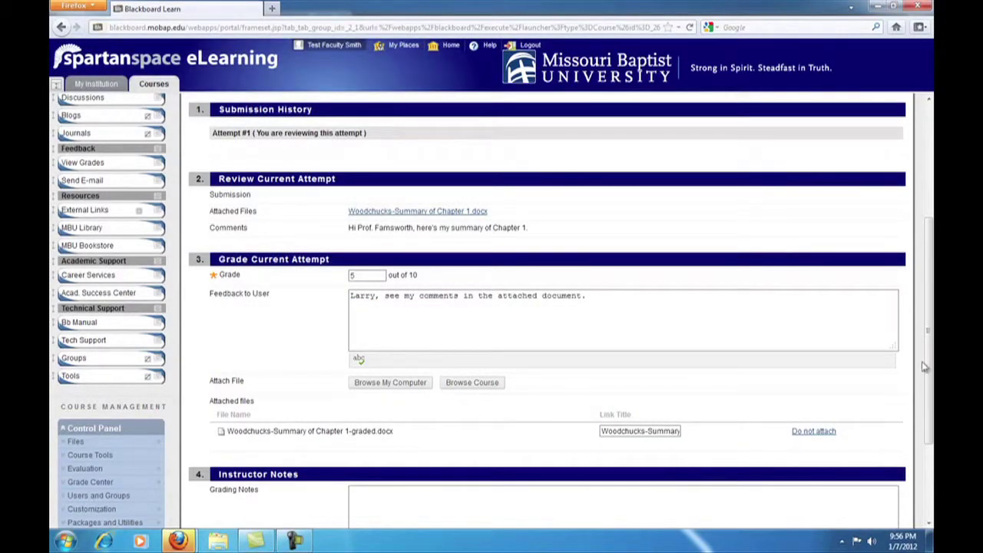
left_click_drag(927, 363, 924, 501)
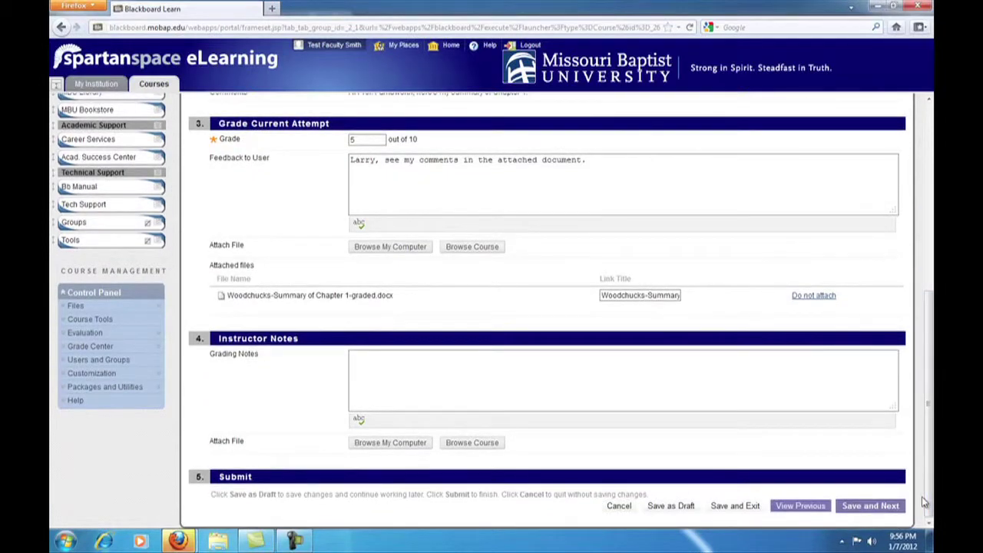
left_click(739, 506)
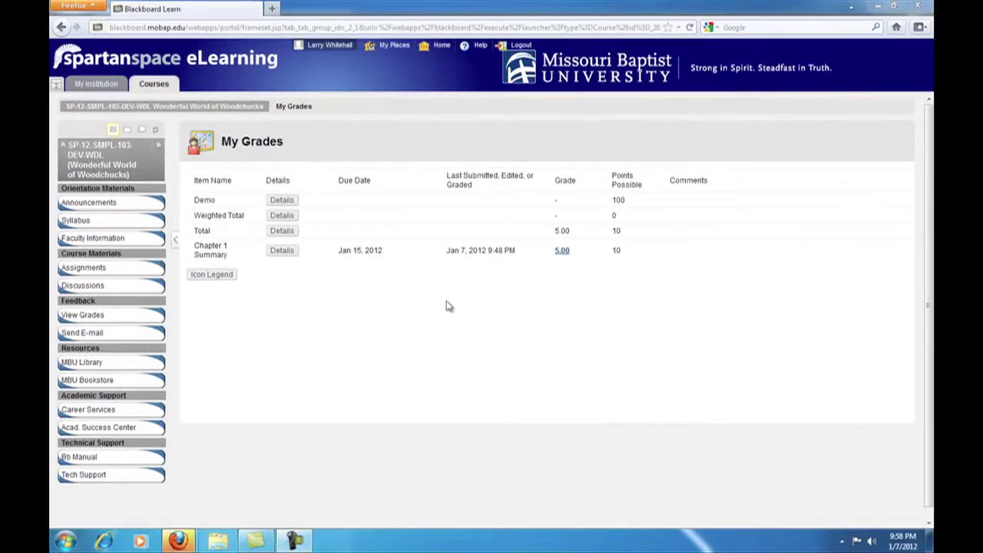
As the student, open the 5.00 grade details and the instructor's graded docx in Word
left_click(562, 251)
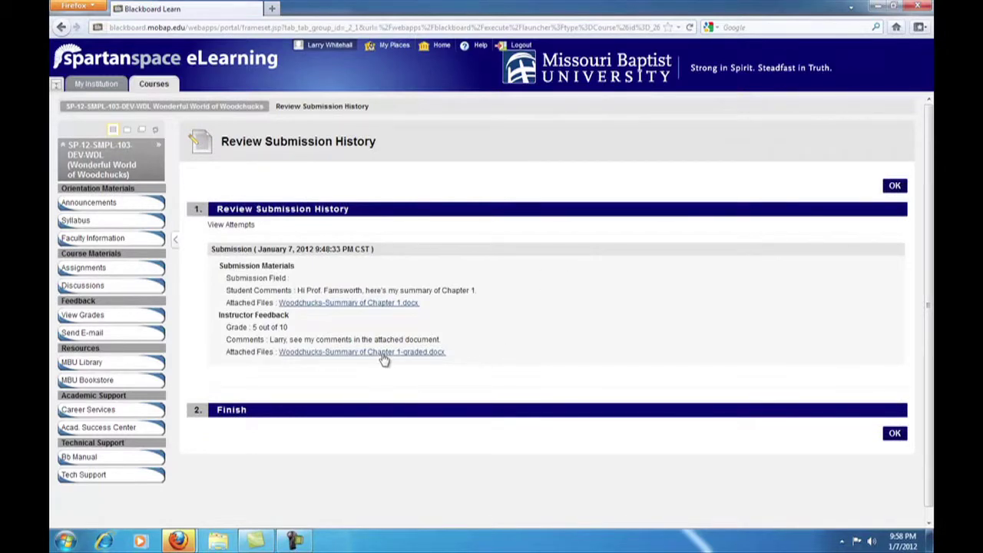
left_click(383, 356)
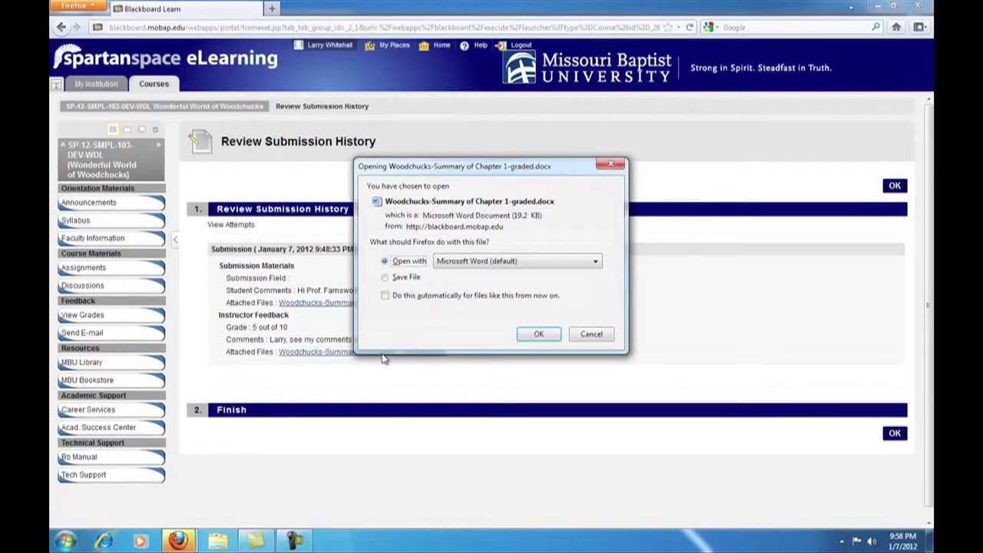
left_click(532, 335)
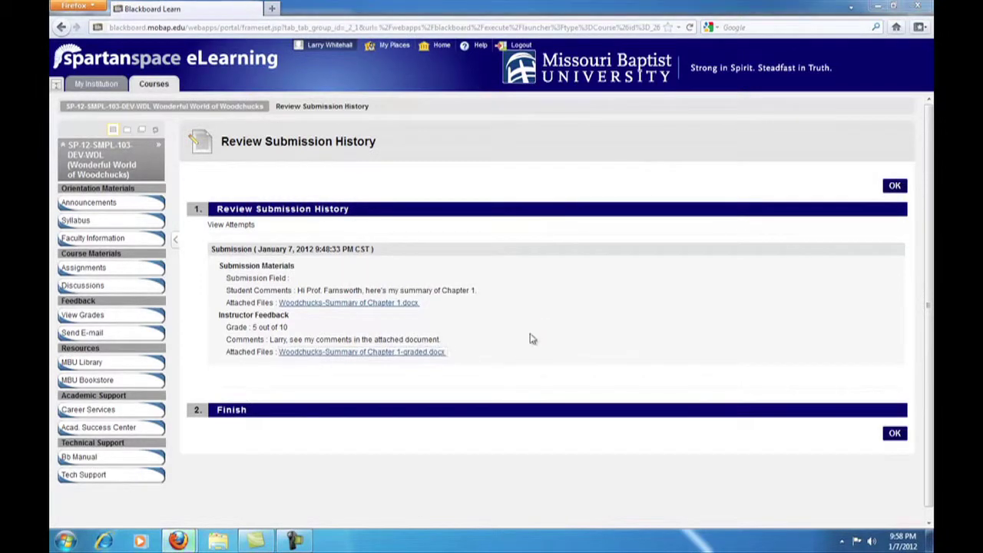